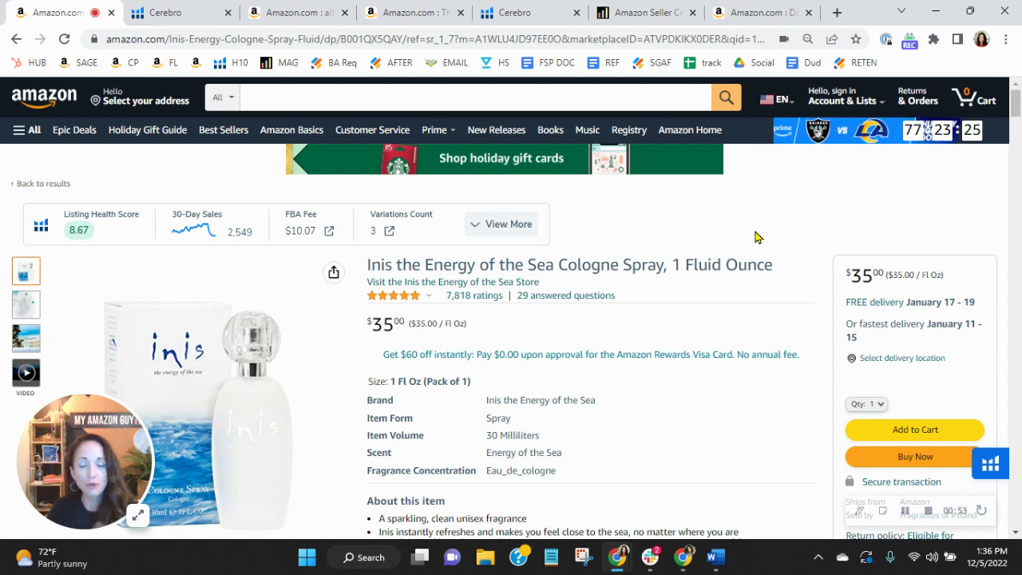
Step: Switch to the Inis cologne's Cerebro report showing 1,796 organic keywords
left_click(181, 12)
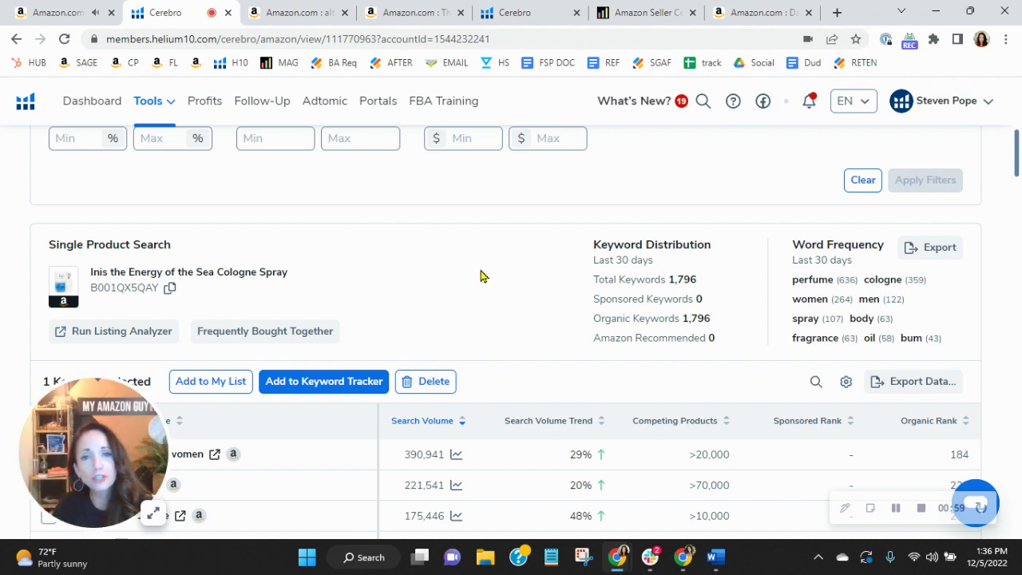
scroll(479, 276, "down", 1)
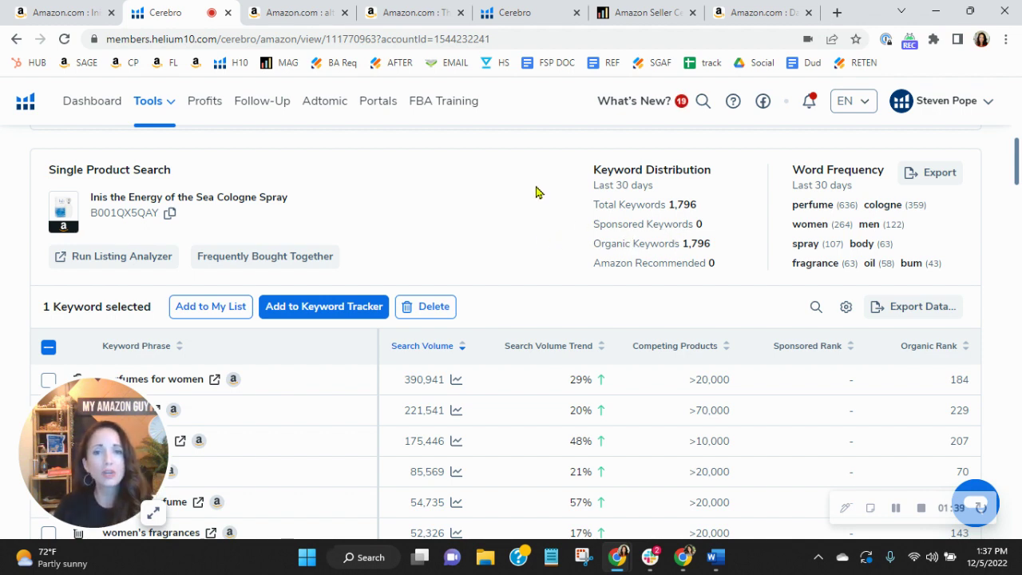
scroll(523, 187, "down", 1)
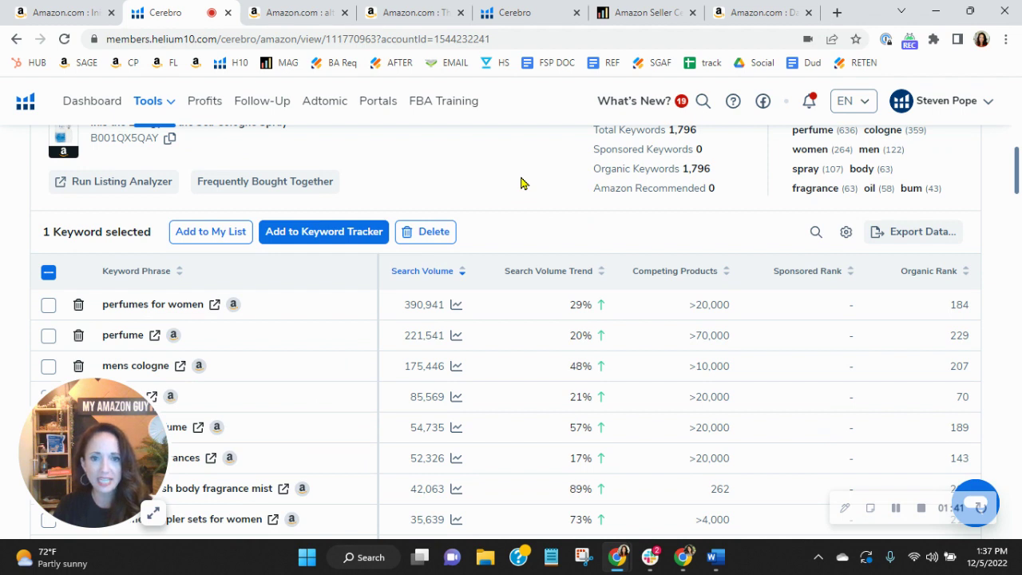
scroll(521, 183, "down", 1)
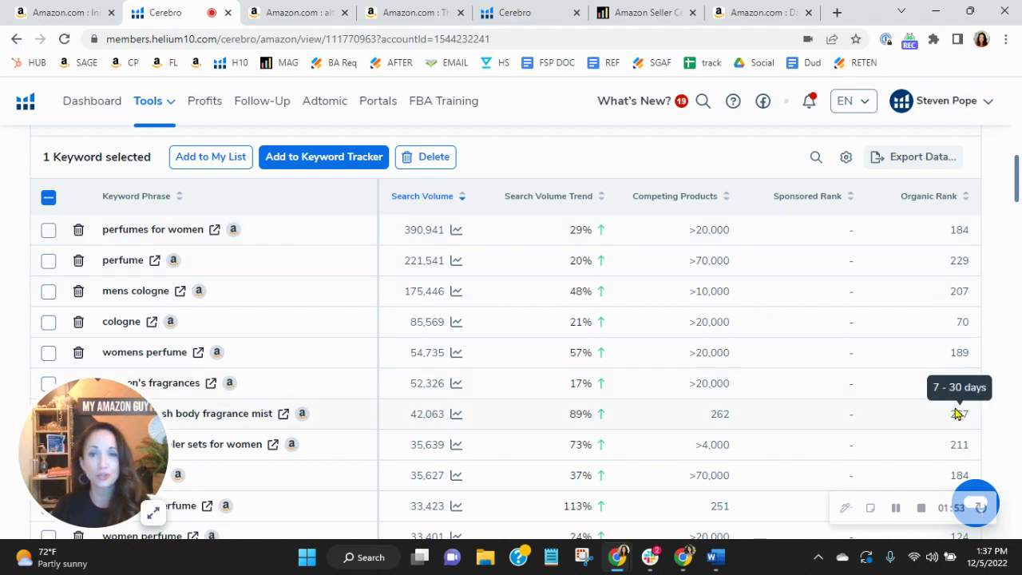
scroll(933, 308, "down", 1)
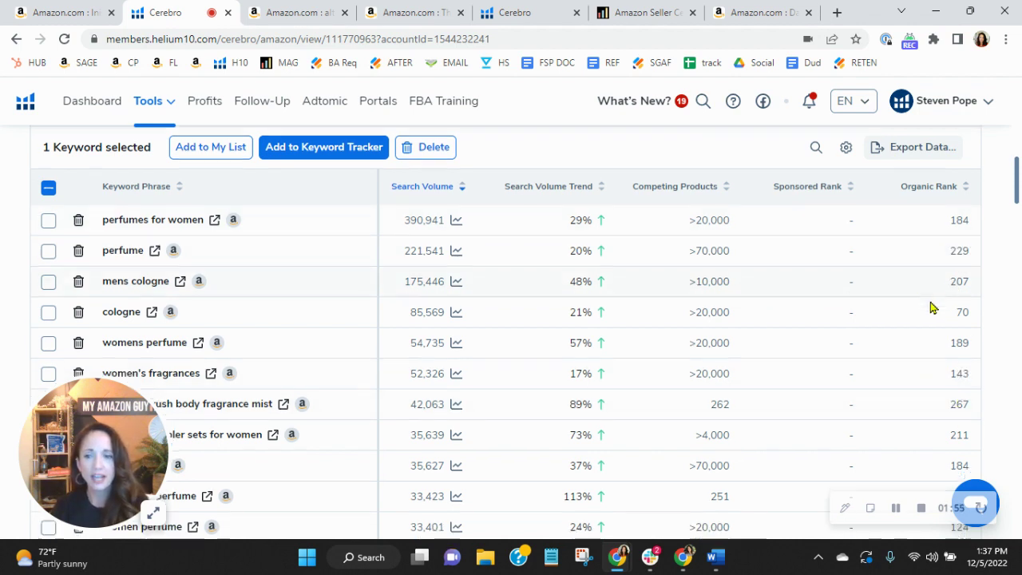
scroll(933, 308, "down", 1)
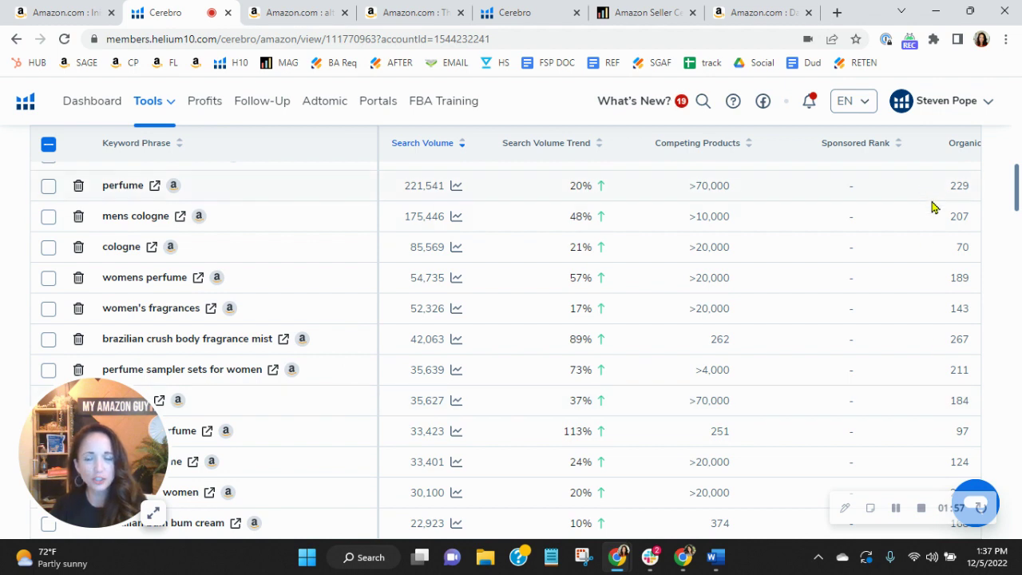
mouse_move(957, 385)
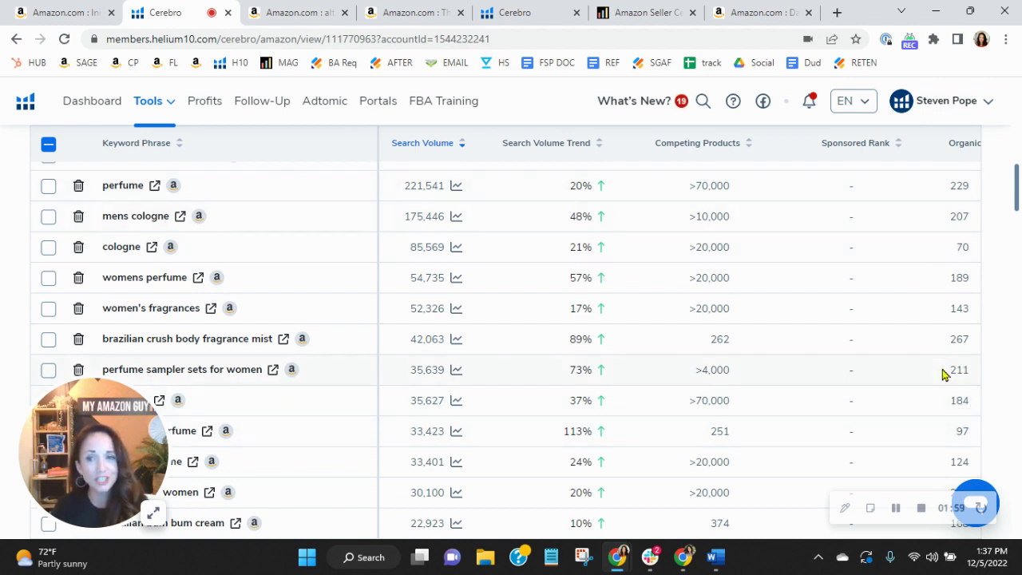
scroll(942, 376, "down", 2)
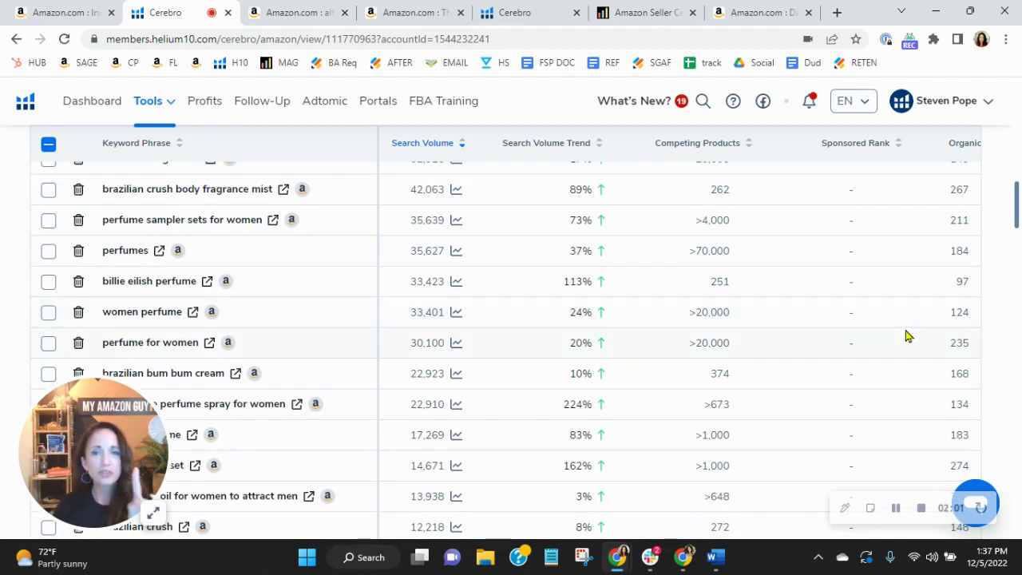
scroll(909, 335, "down", 2)
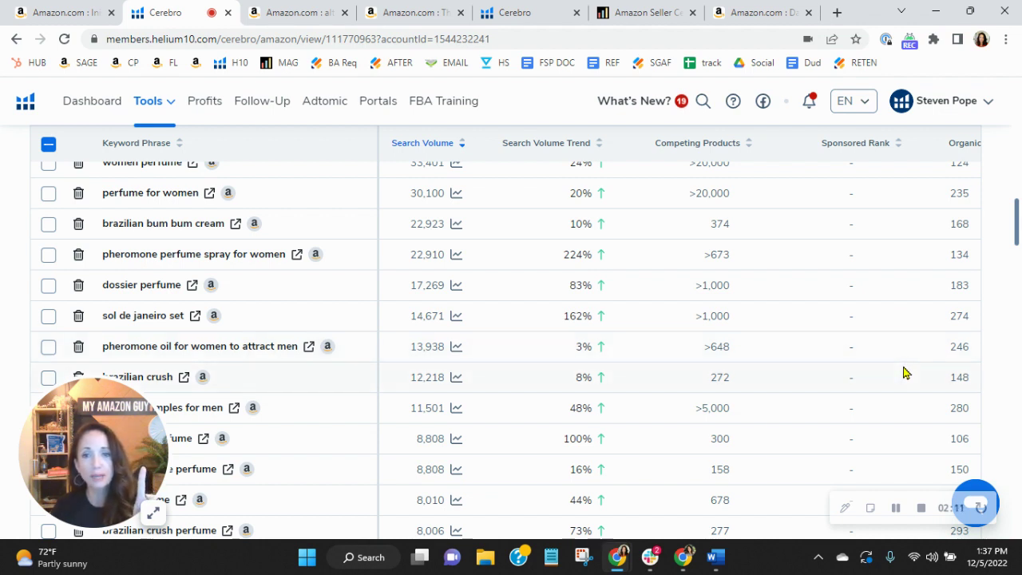
scroll(905, 373, "down", 1)
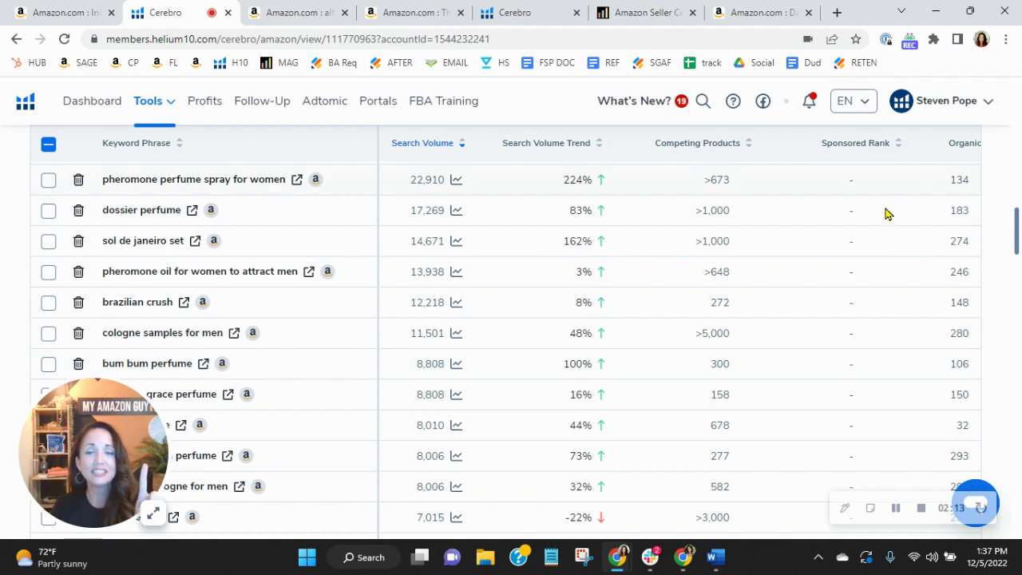
scroll(893, 231, "down", 2)
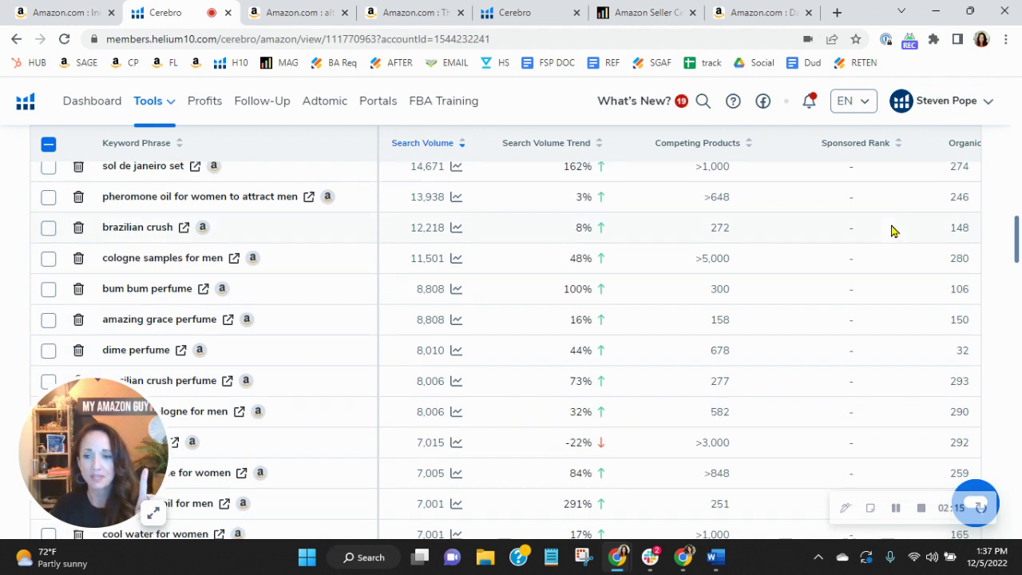
scroll(863, 264, "down", 4)
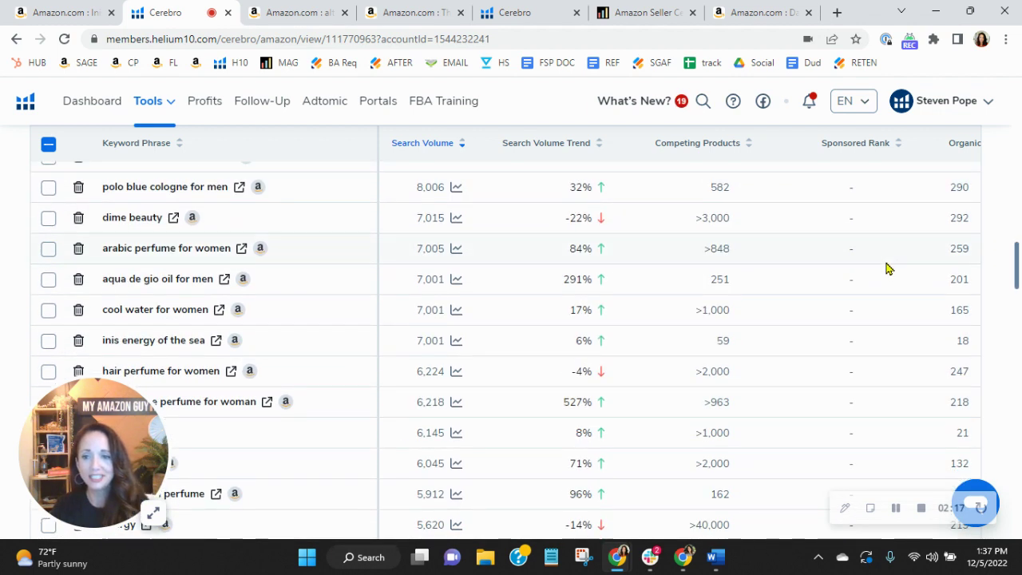
scroll(895, 299, "down", 6)
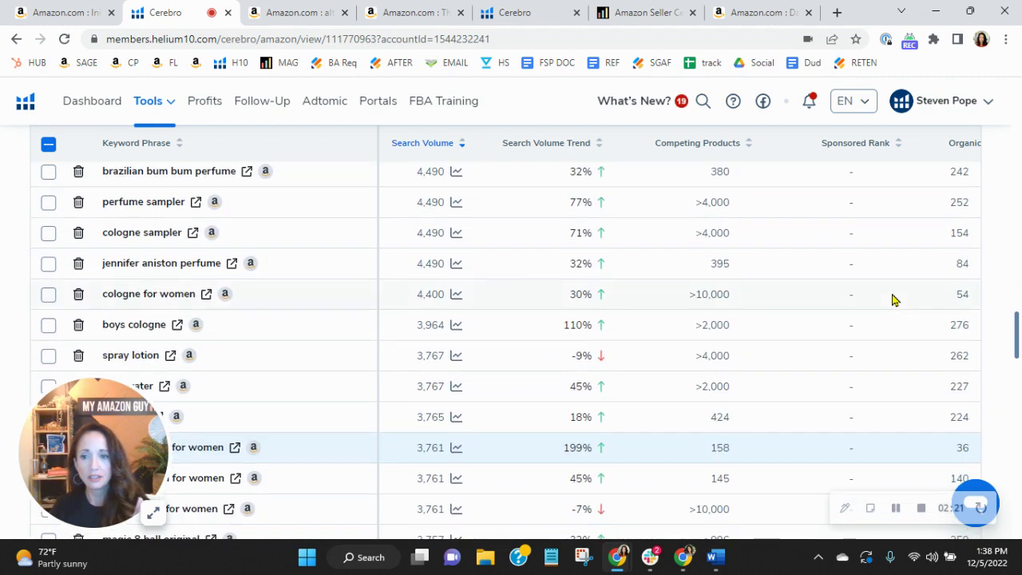
scroll(893, 298, "down", 3)
scroll(893, 300, "down", 3)
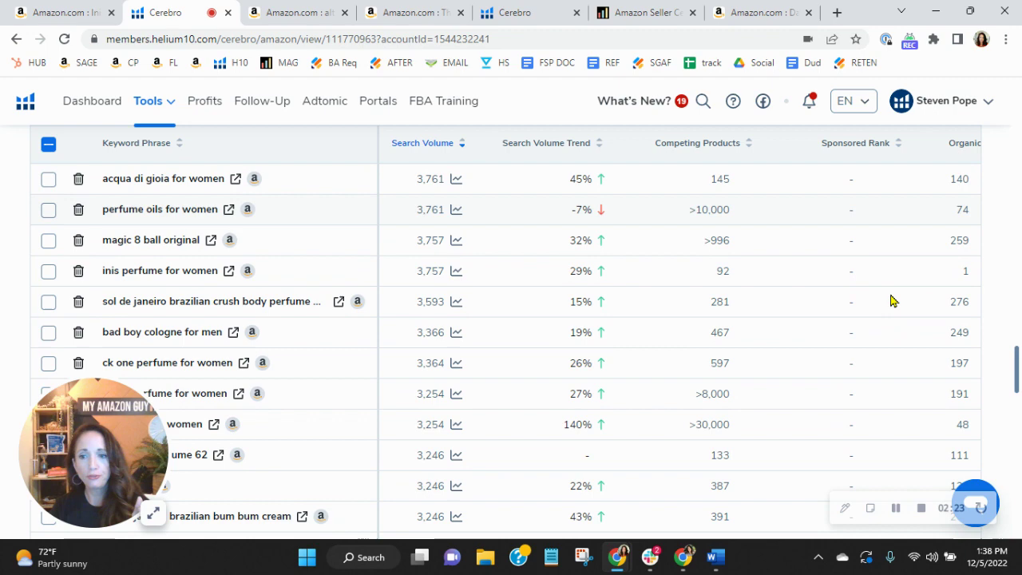
scroll(887, 291, "down", 5)
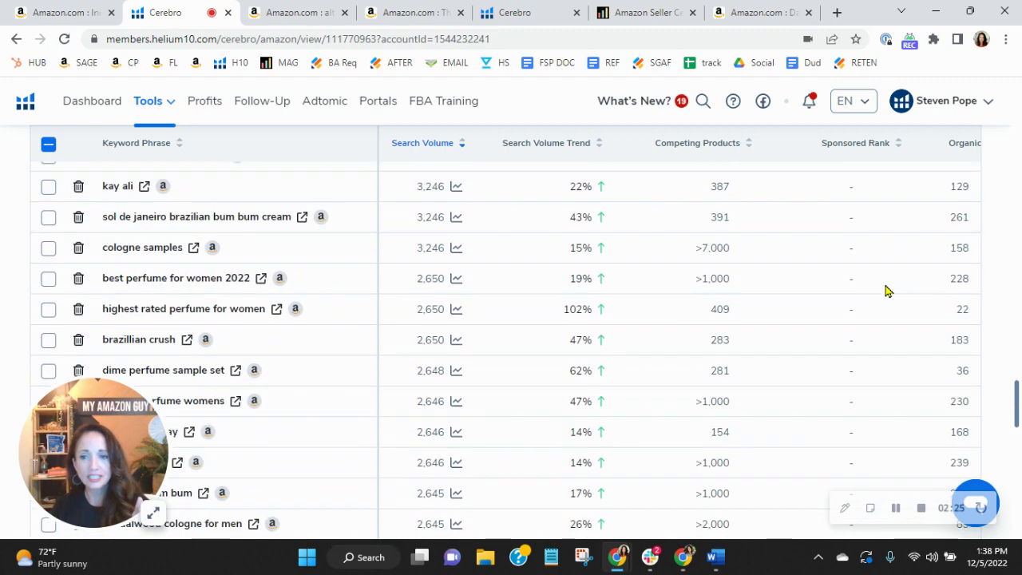
scroll(887, 291, "down", 8)
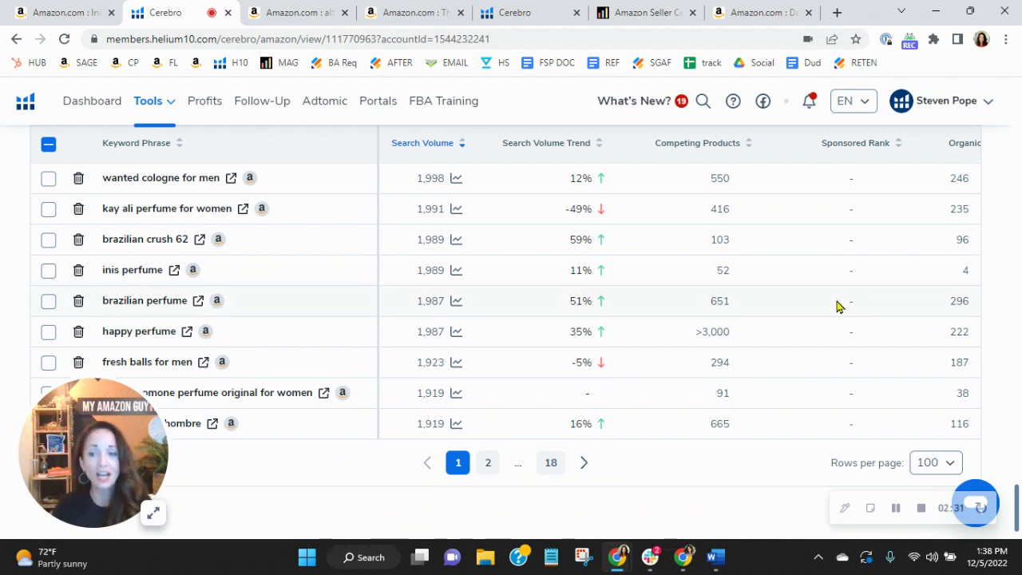
scroll(839, 316, "up", 8)
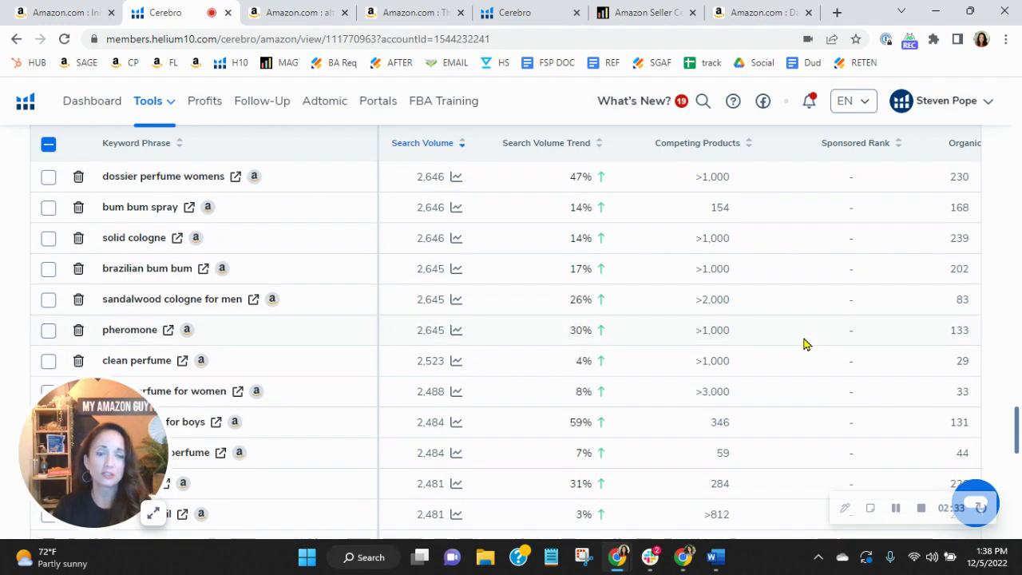
scroll(808, 345, "up", 4)
scroll(839, 352, "up", 3)
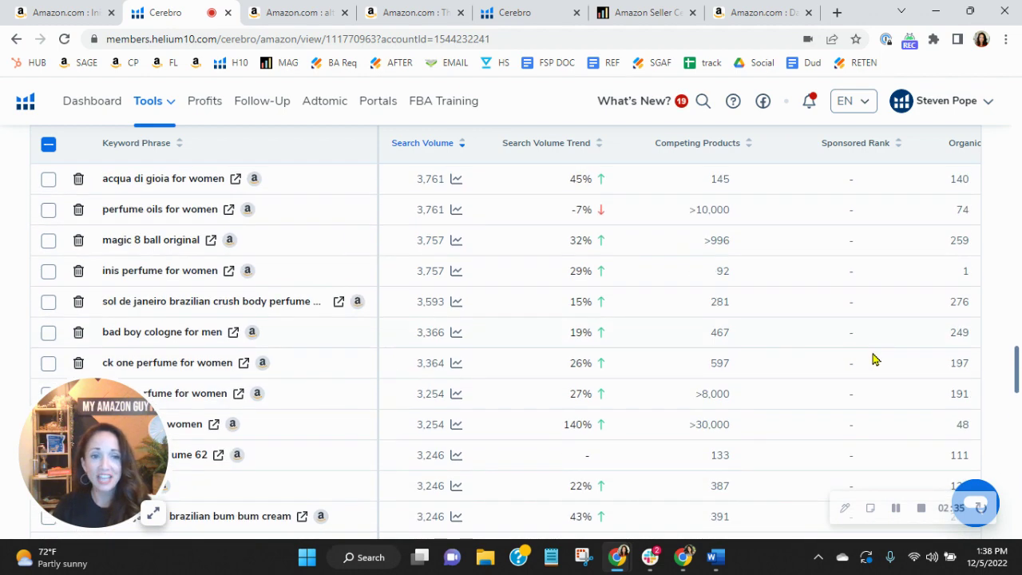
scroll(874, 364, "up", 4)
scroll(847, 304, "down", 1)
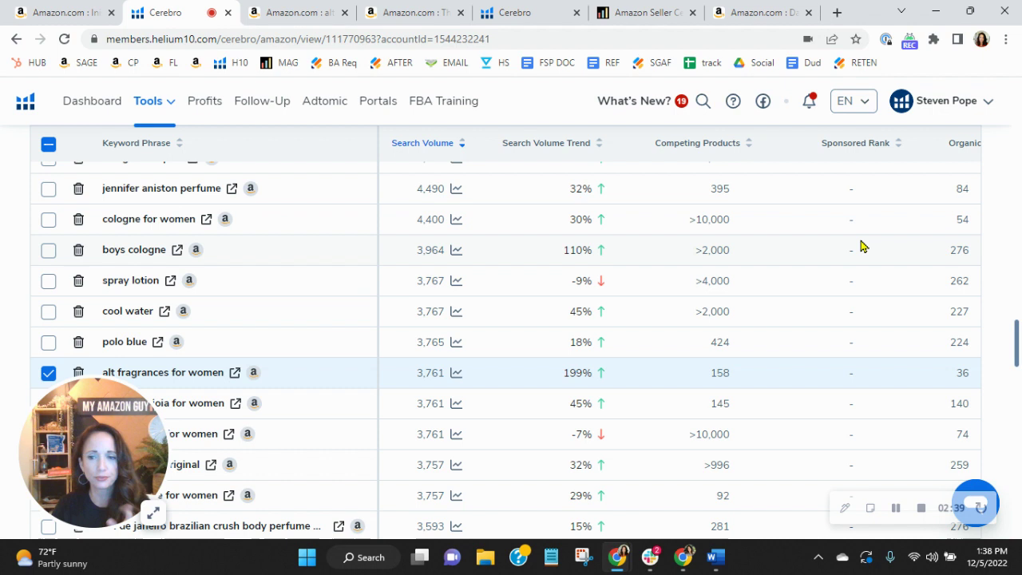
Step: Switch to the 'alt fragrances for women' Amazon search with Xray showing $11,715,508 total revenue
scroll(324, 278, "down", 2)
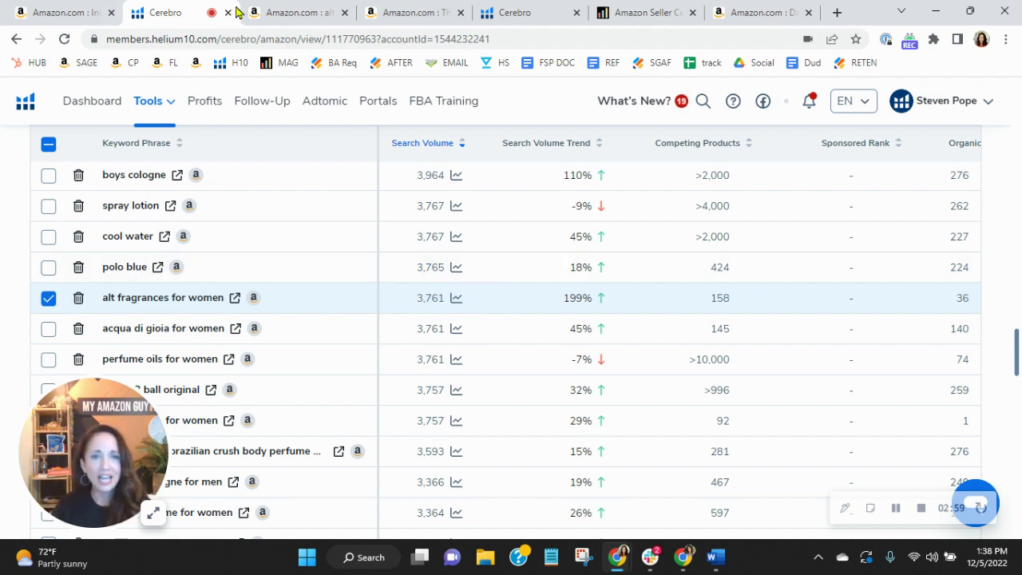
left_click(303, 12)
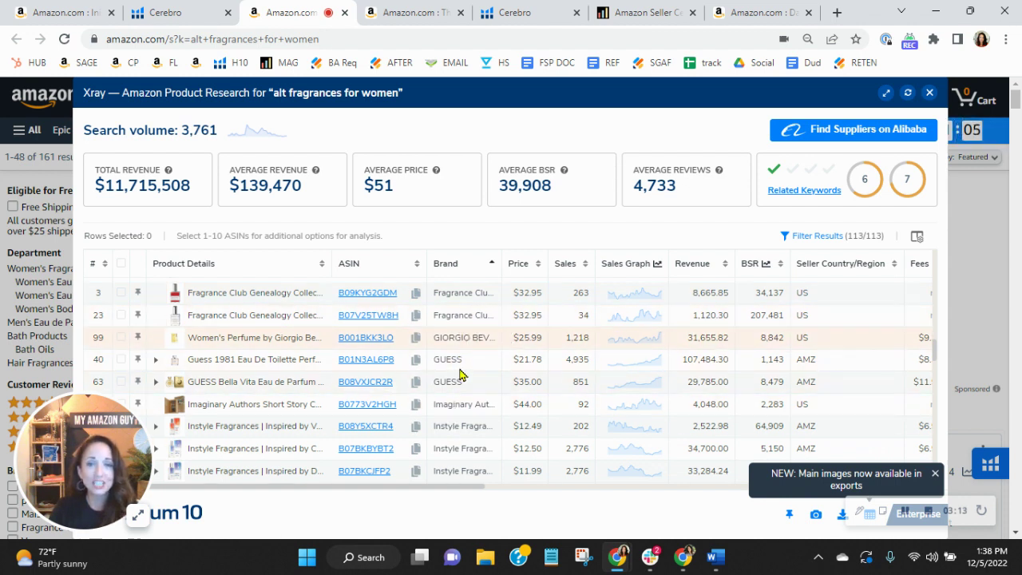
Step: Glance at the Cerebro keyword table, then return to the 'alt fragrances for women' Xray results
left_click(194, 13)
left_click(310, 13)
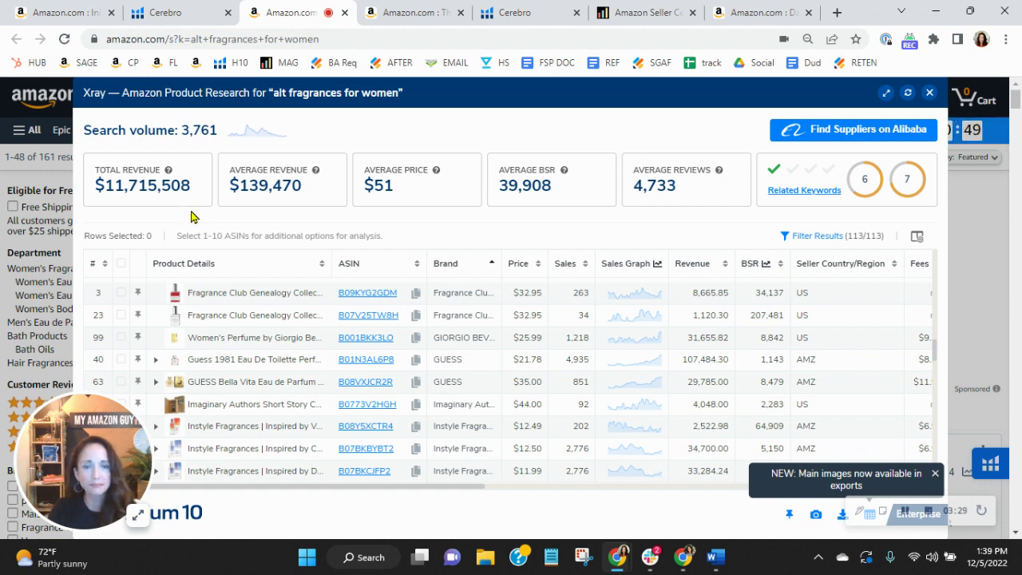
Step: Check the Versace Dreamer listing and its Cerebro keywords, then return to the Inis product page
left_click(423, 16)
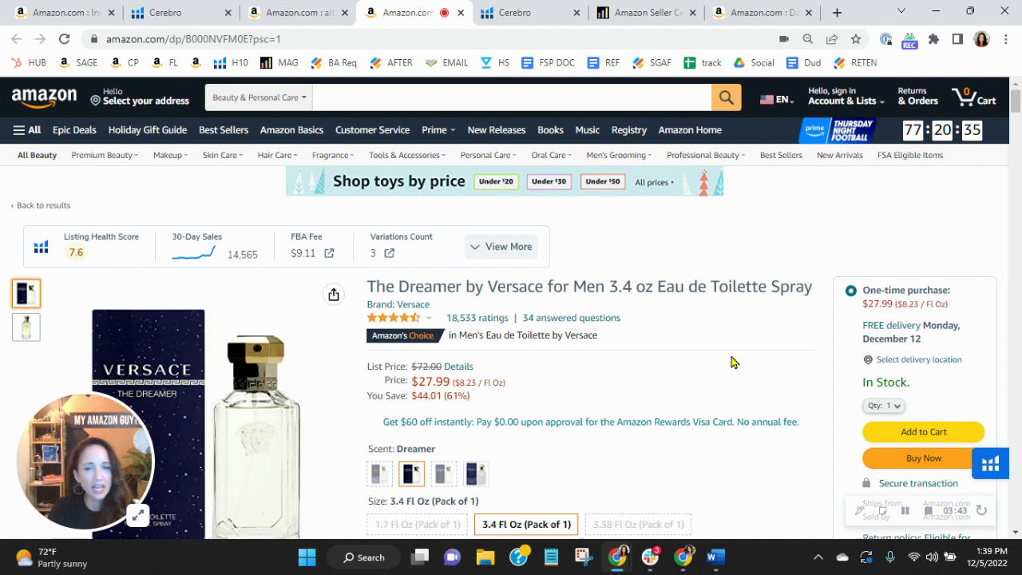
left_click(515, 12)
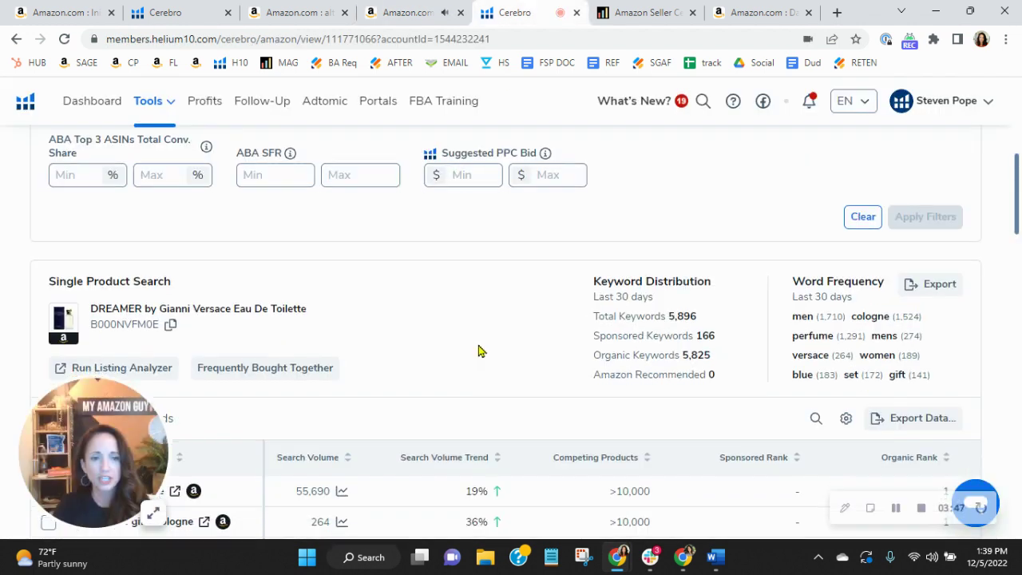
scroll(479, 349, "down", 1)
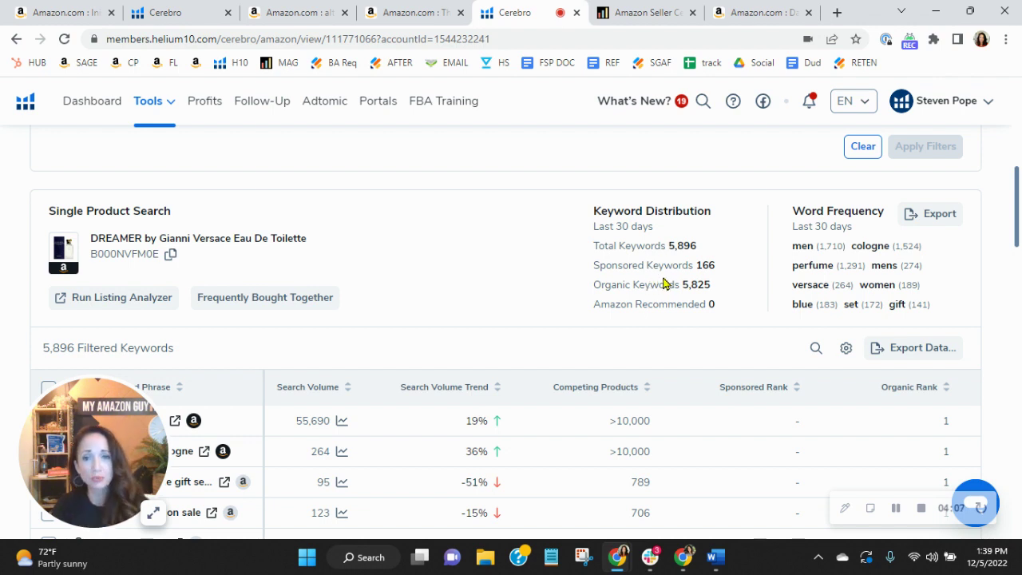
left_click(415, 10)
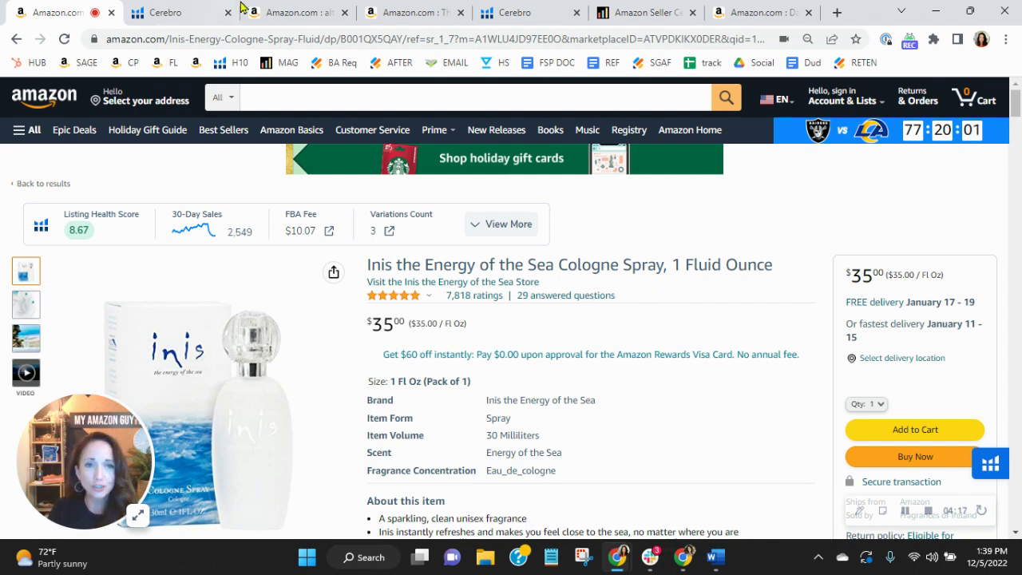
Step: Return to the Inis Cerebro report, uncheck 'alt fragrances for women', and scroll up to Filters
left_click(183, 12)
scroll(787, 438, "up", 5)
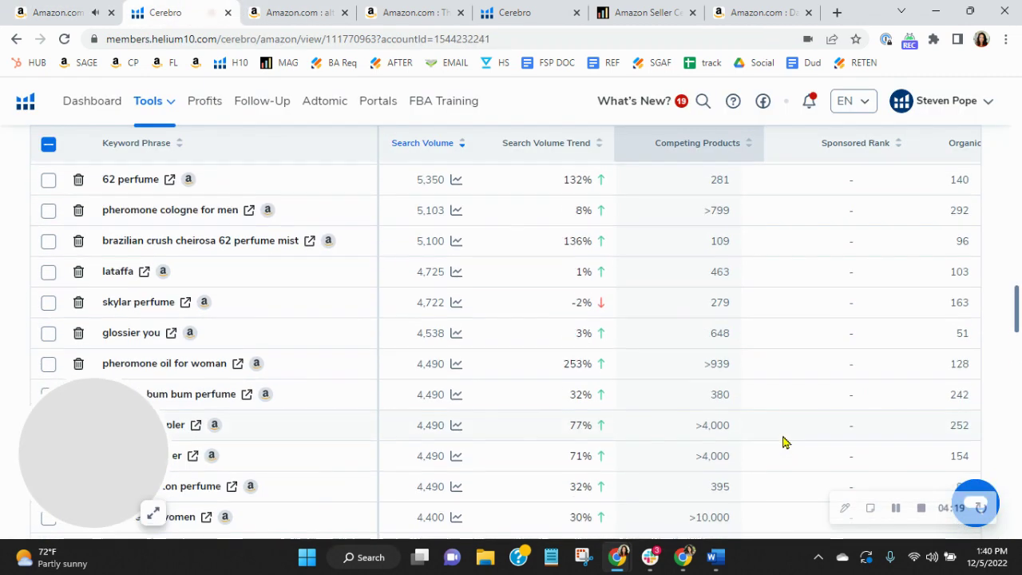
scroll(786, 439, "down", 5)
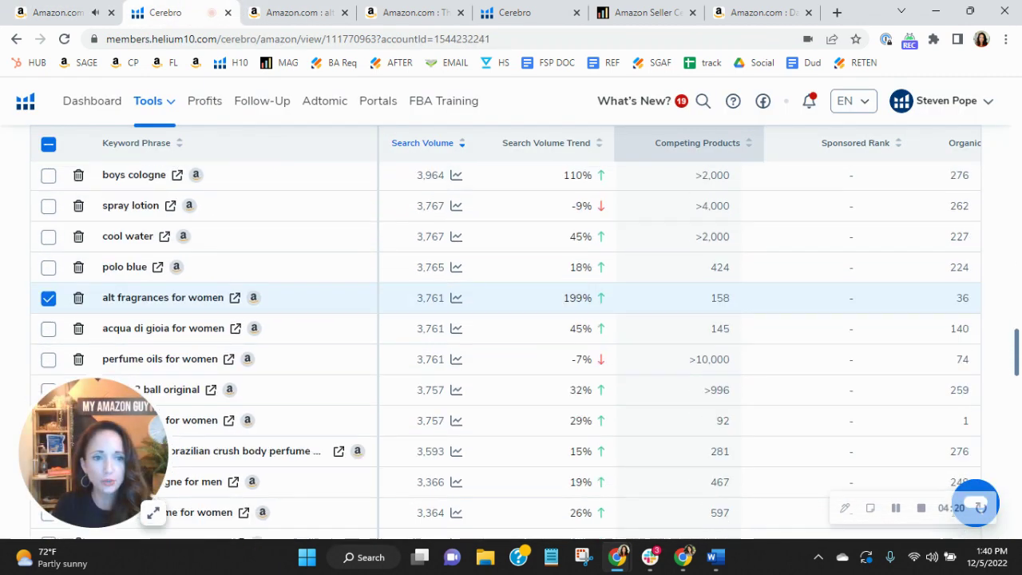
left_click(48, 299)
scroll(823, 432, "up", 5)
scroll(823, 432, "up", 15)
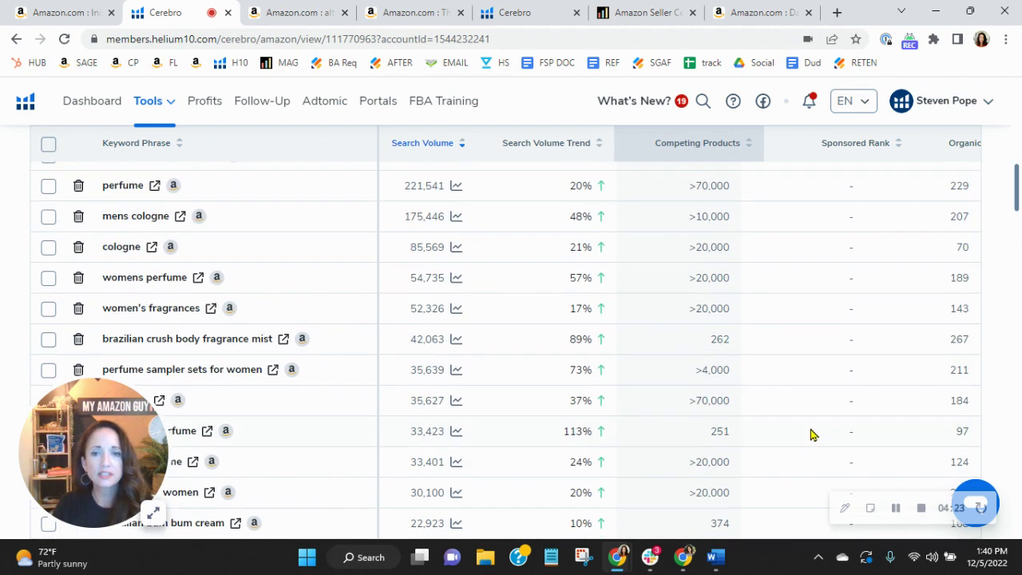
scroll(797, 441, "up", 1)
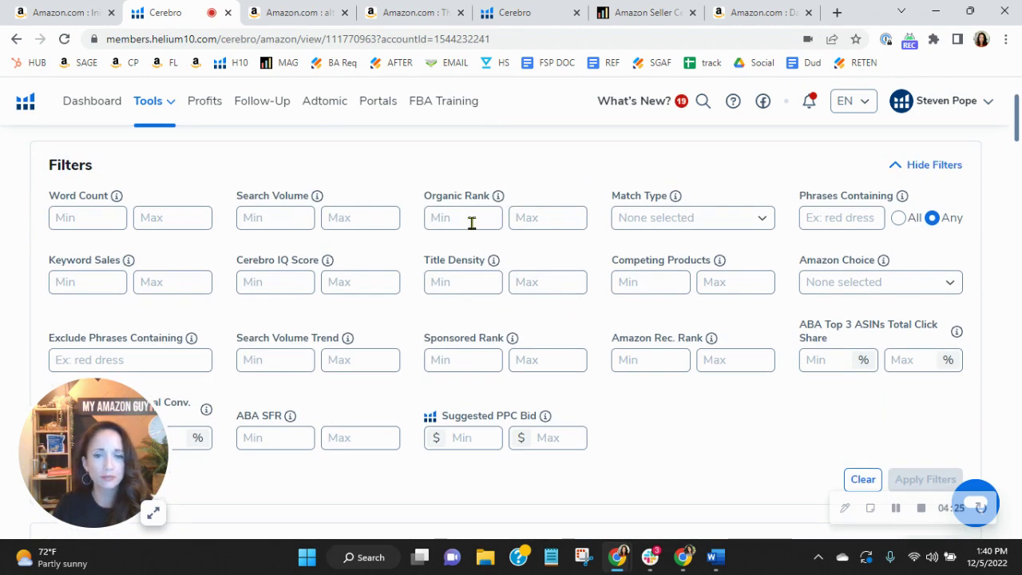
Step: Apply an Organic Rank filter of 20 to 50, narrowing the report to 369 keywords
left_click(461, 215)
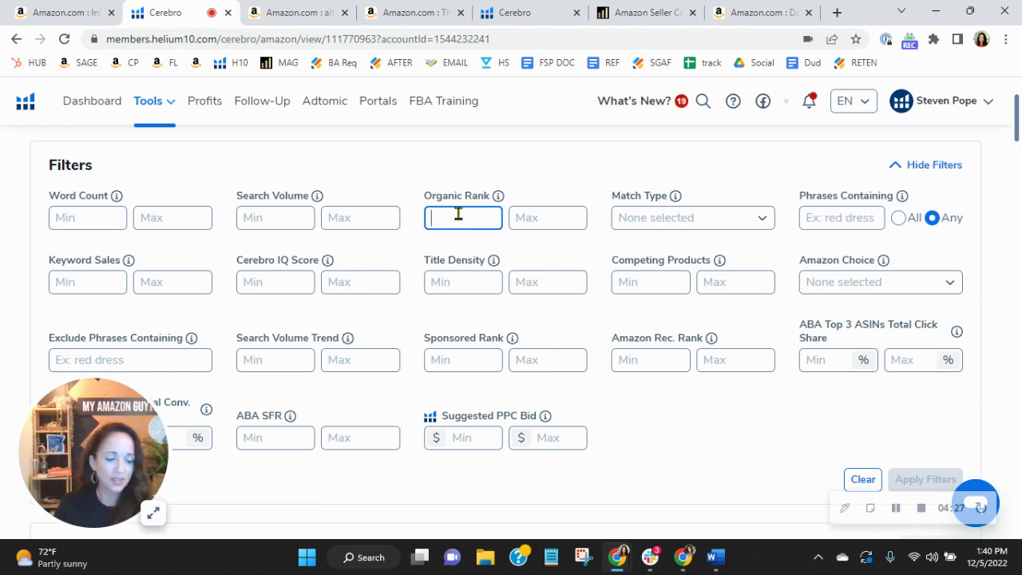
type("20")
key("Tab")
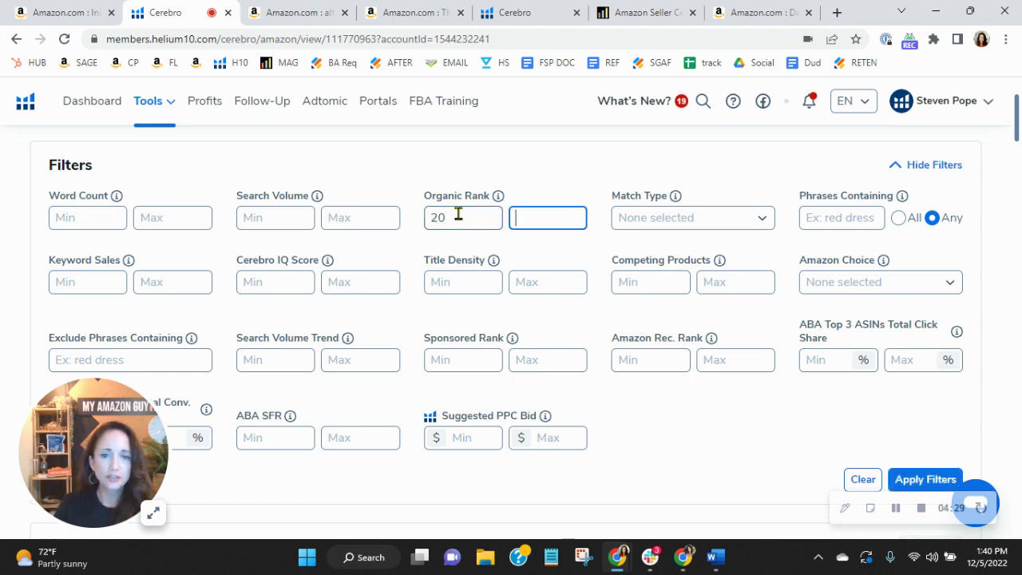
type("50")
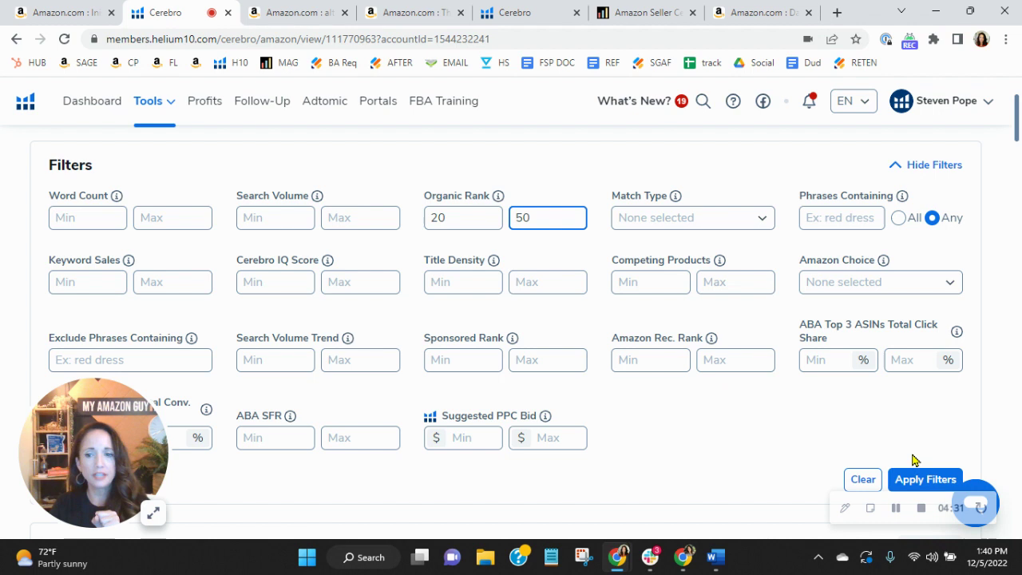
left_click(929, 486)
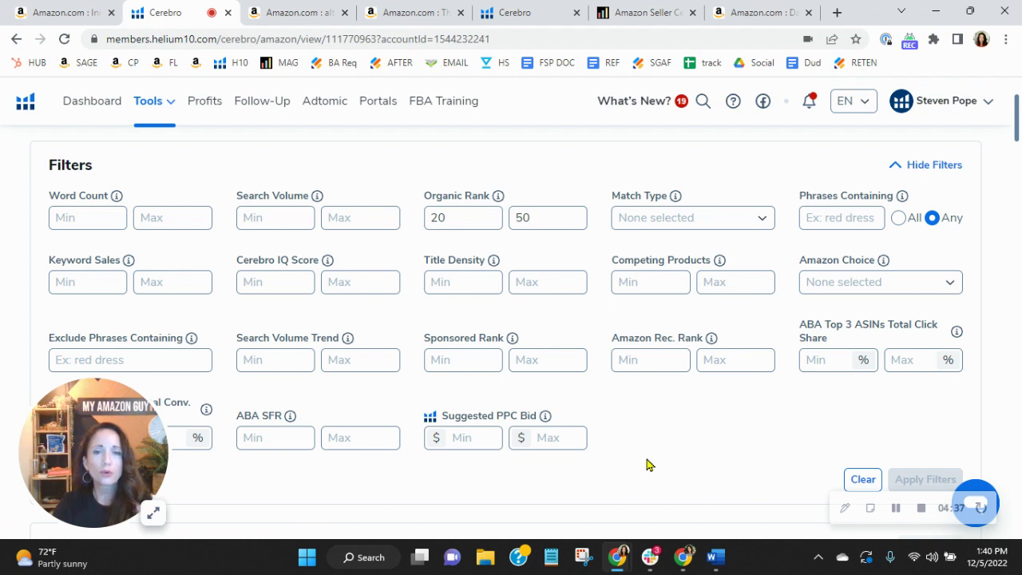
scroll(647, 465, "down", 2)
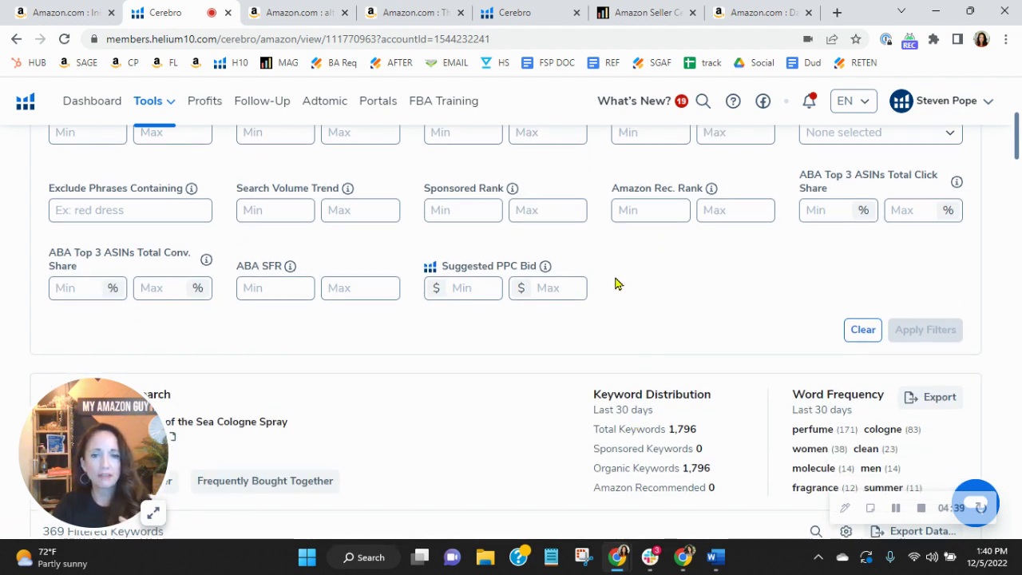
Step: Scroll through the 369 filtered keywords, then go back to the Inis Amazon listing
scroll(710, 284, "down", 3)
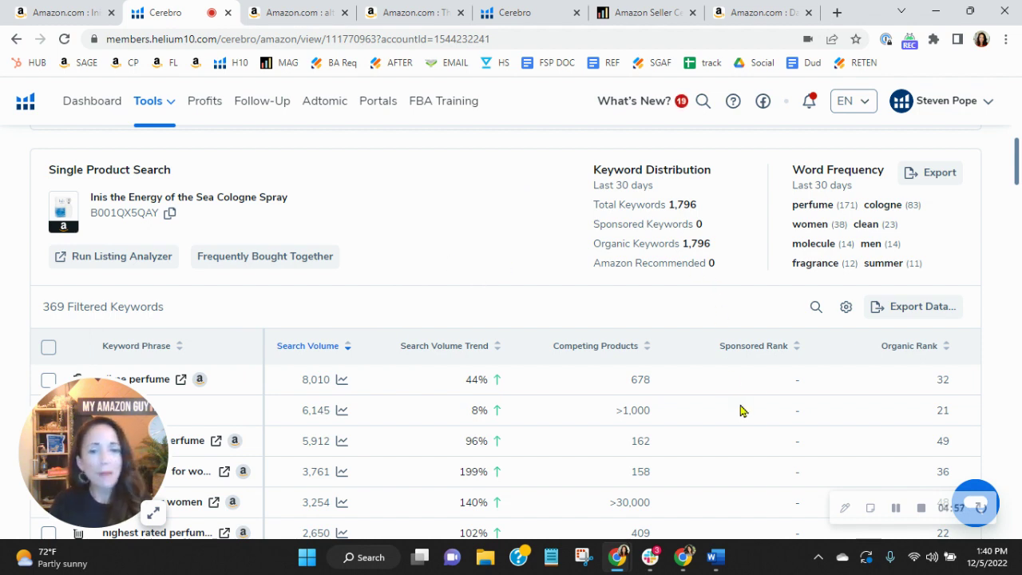
scroll(786, 394, "down", 2)
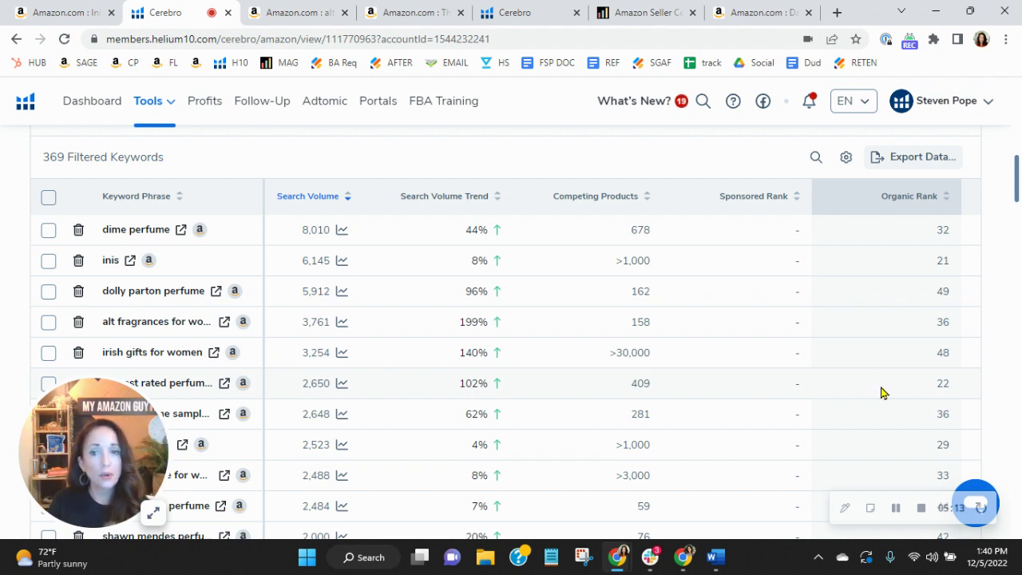
scroll(884, 393, "up", 3)
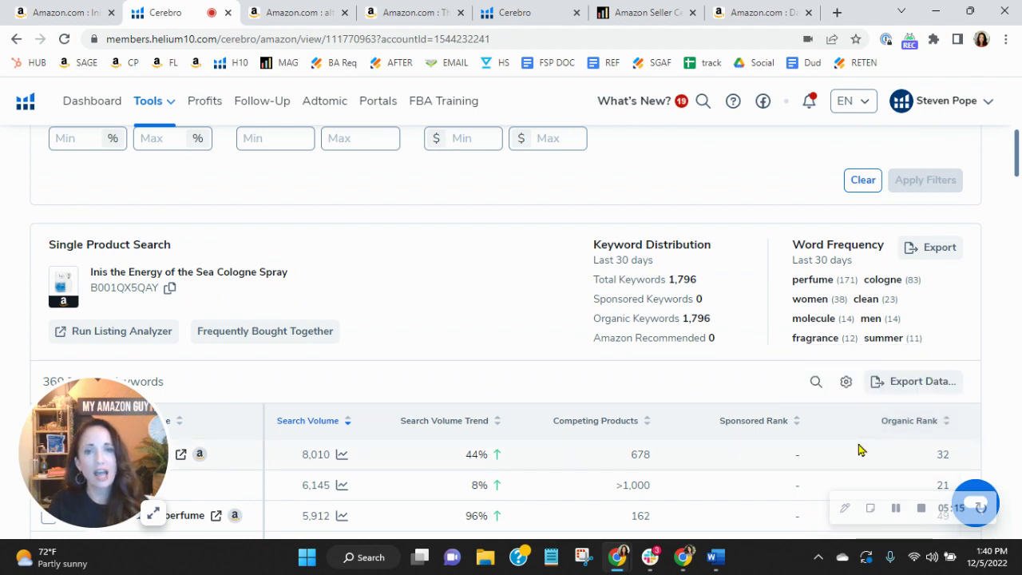
left_click(78, 10)
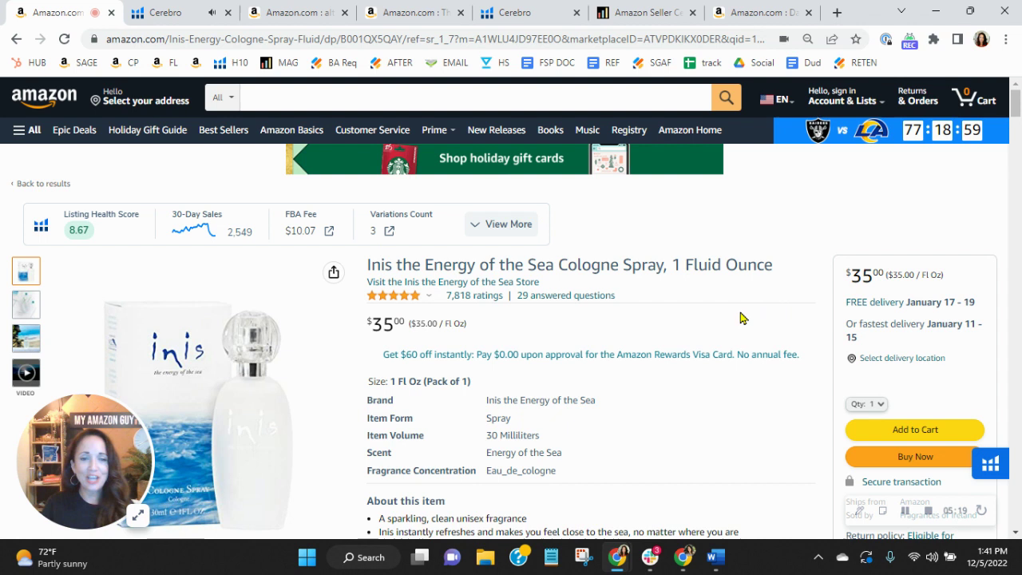
mouse_move(81, 477)
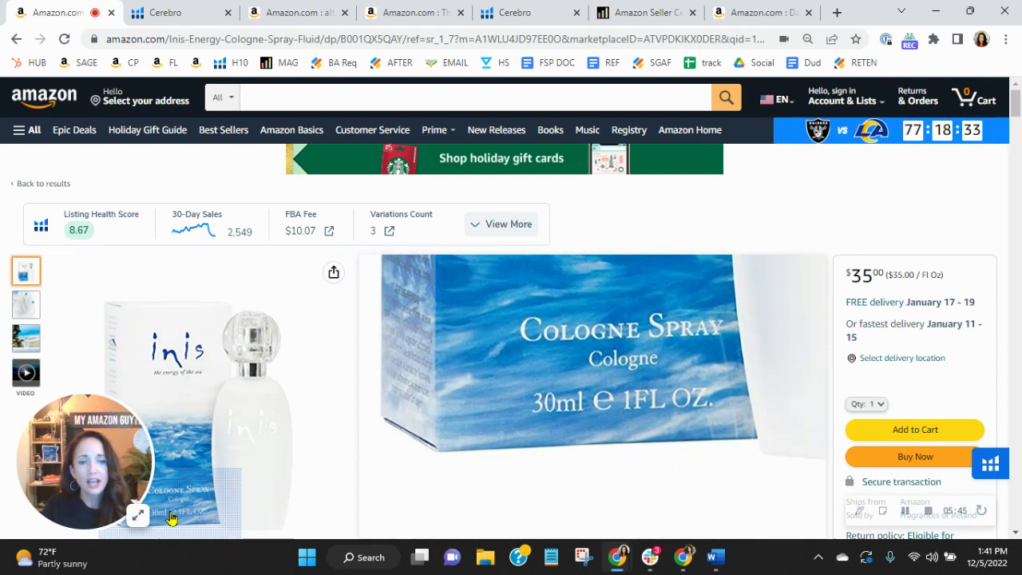
mouse_move(16, 310)
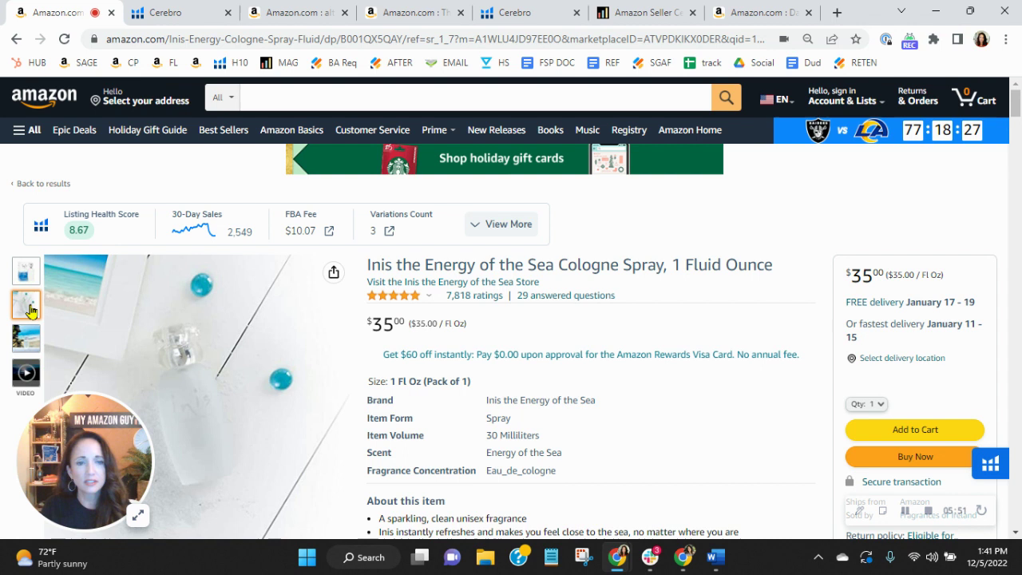
mouse_move(33, 343)
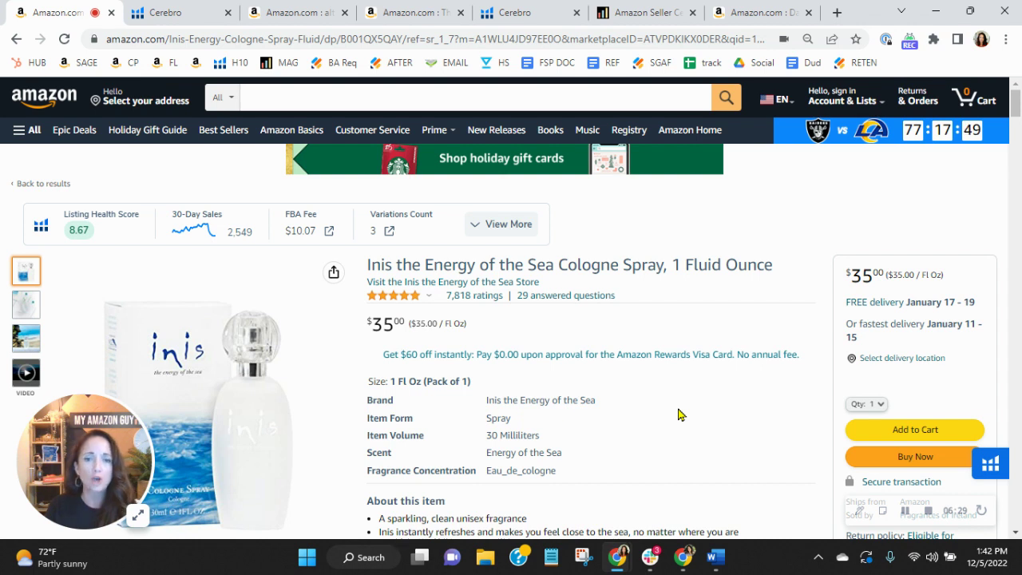
Step: Highlight the 'A sparkling, clean unisex fragrance' bullet, then scroll down to the Product Description
scroll(665, 404, "down", 2)
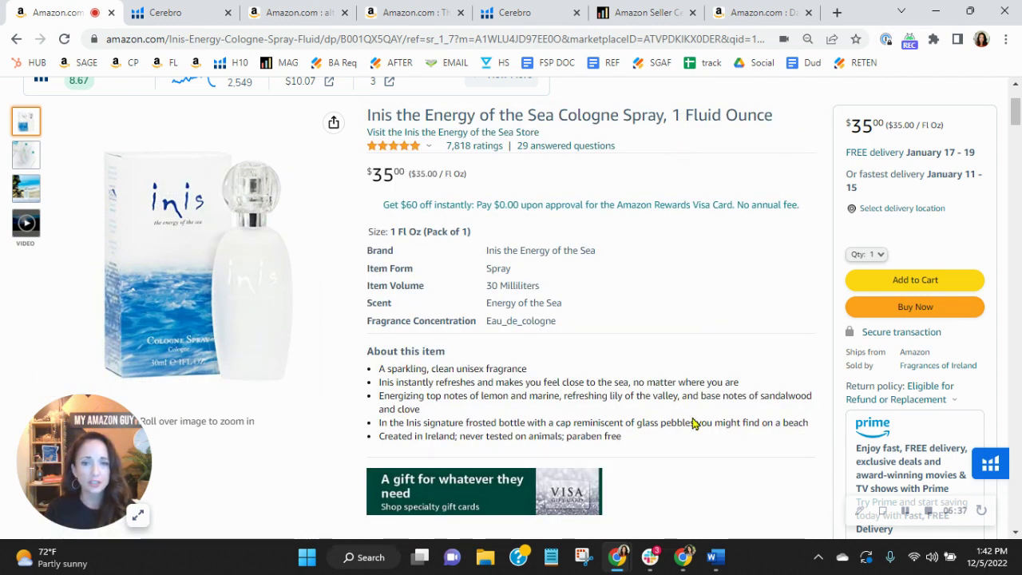
left_click_drag(379, 369, 382, 365)
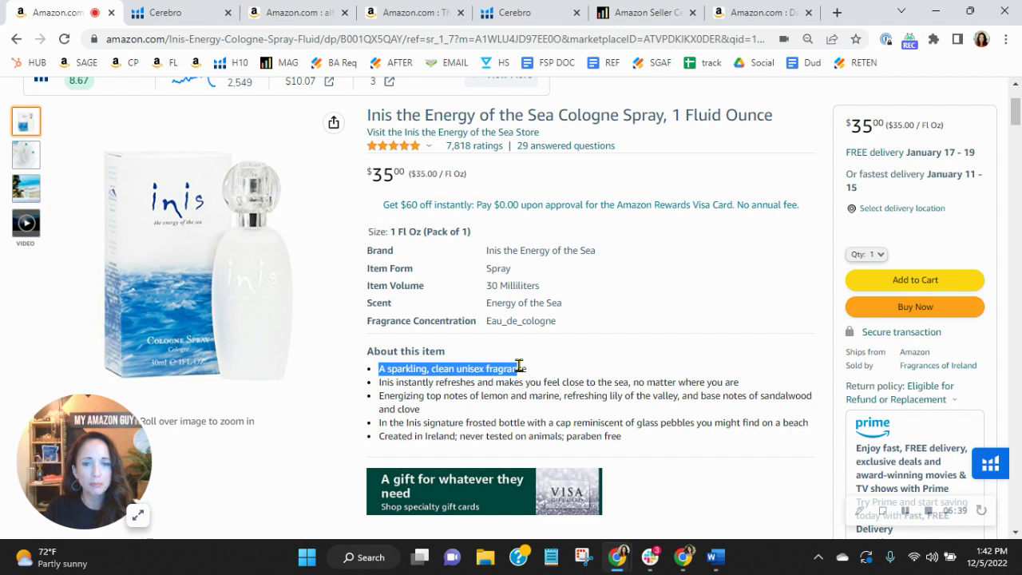
left_click_drag(519, 366, 530, 369)
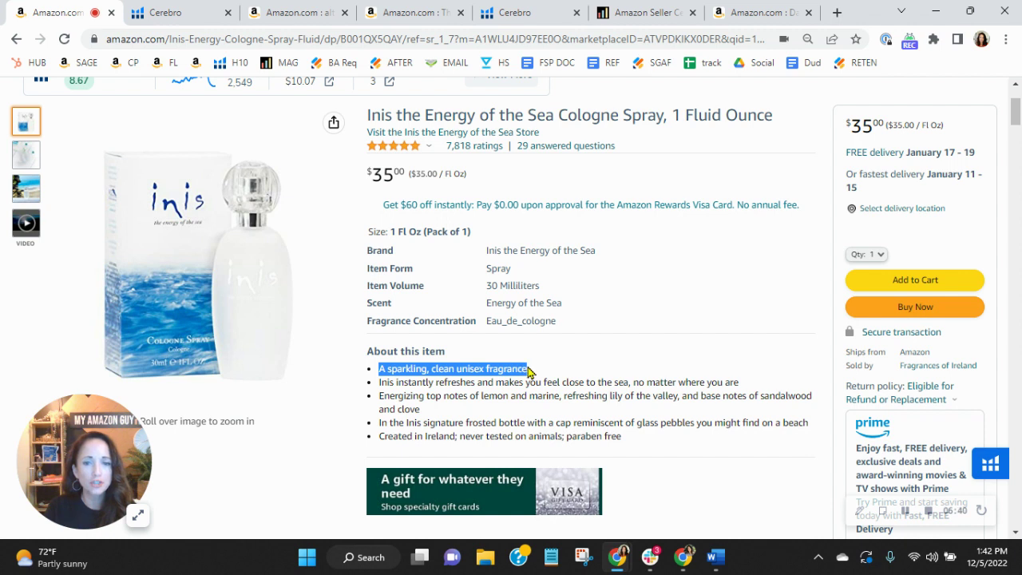
left_click(721, 441)
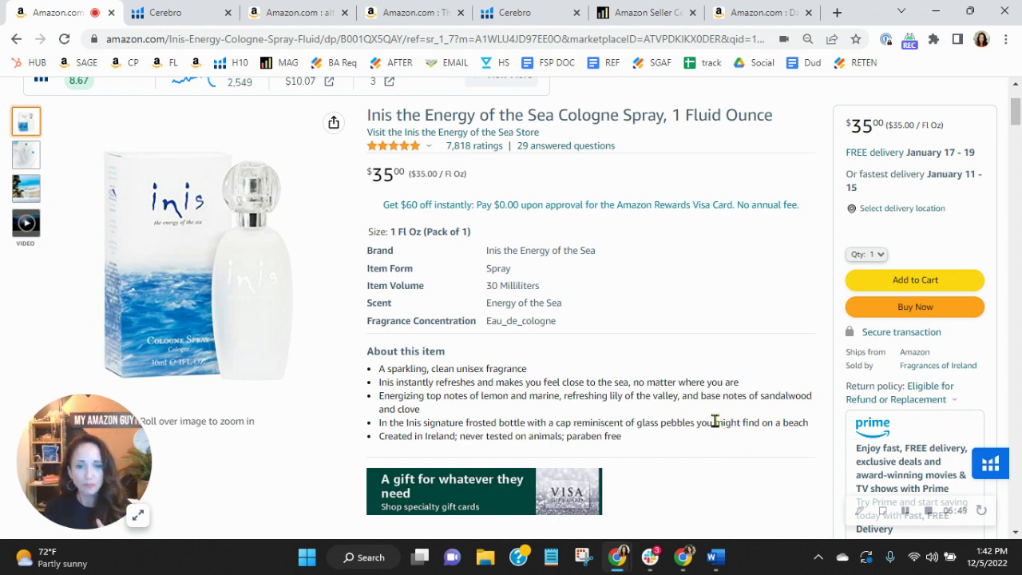
scroll(715, 422, "down", 15)
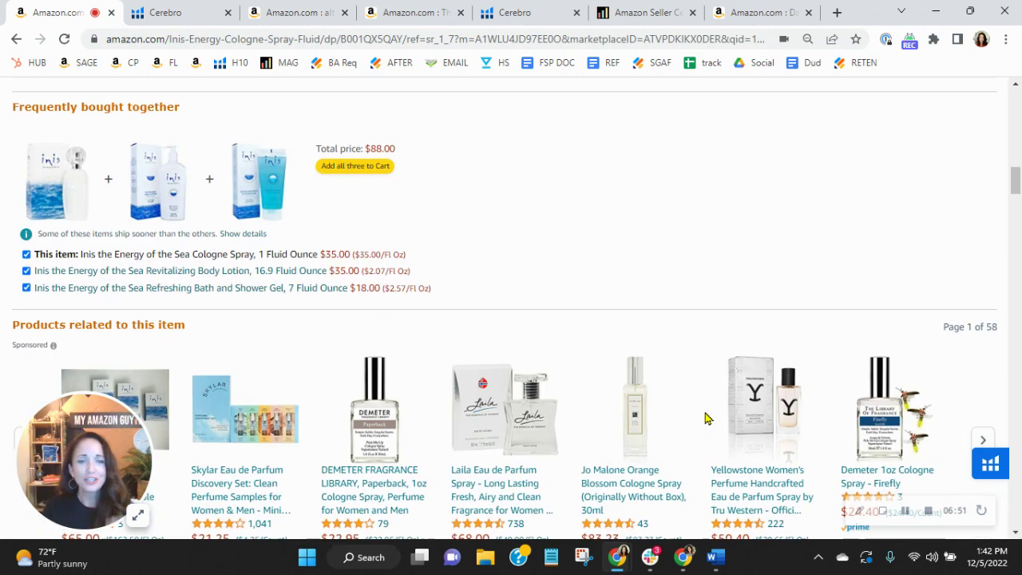
scroll(706, 418, "down", 5)
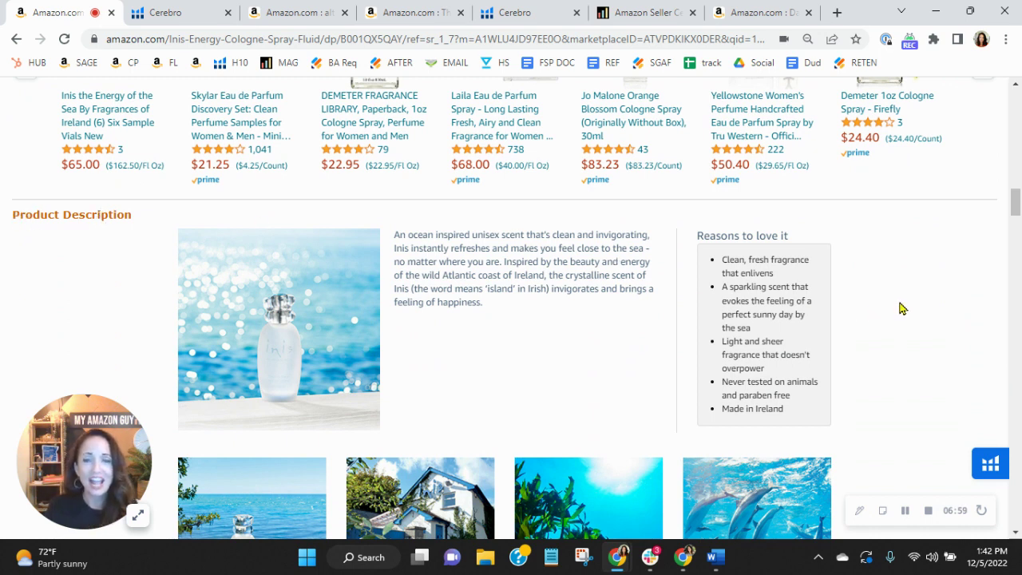
left_click(755, 9)
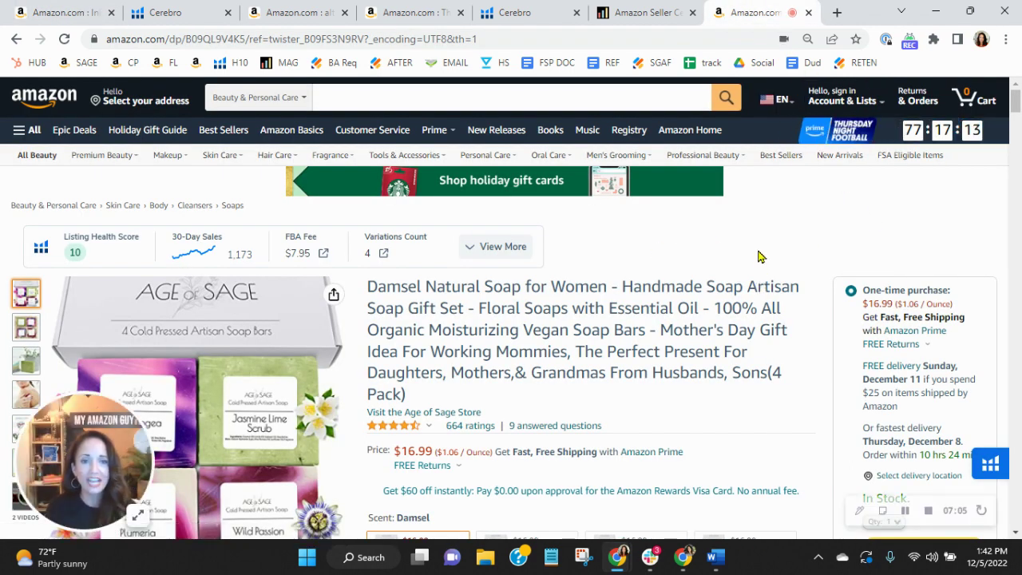
scroll(760, 256, "down", 5)
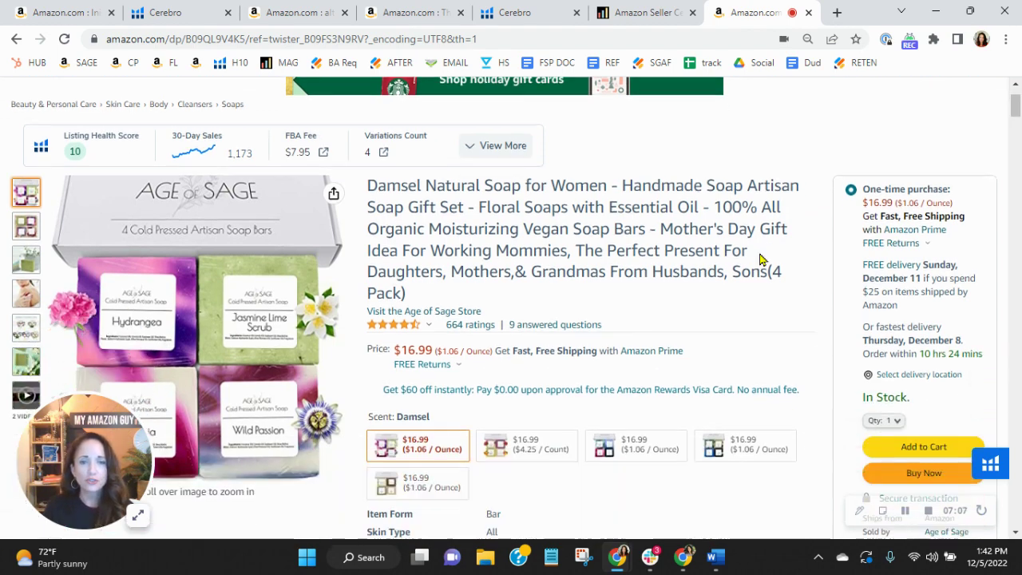
scroll(755, 268, "down", 3)
scroll(433, 338, "up", 2)
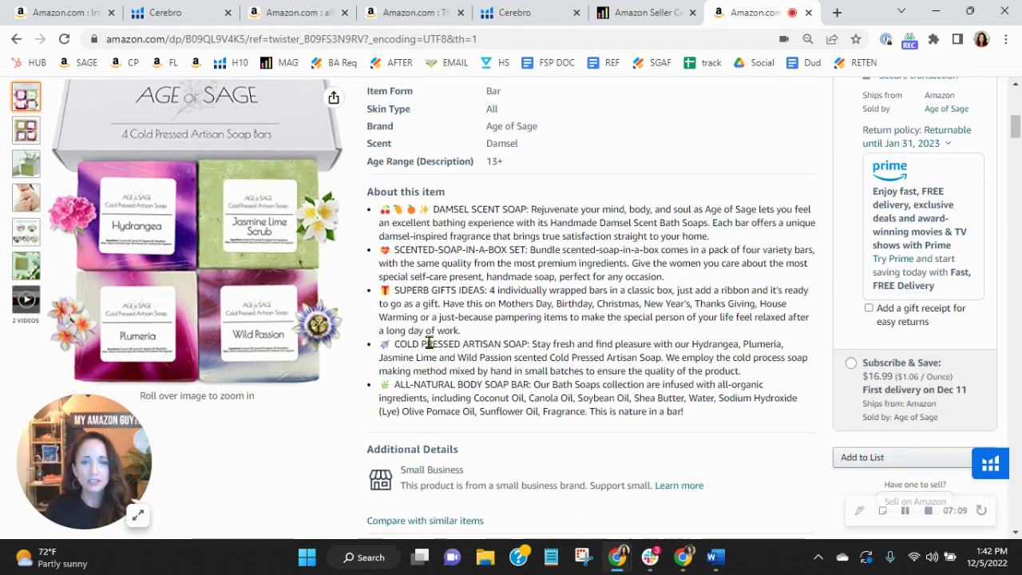
scroll(440, 216, "up", 5)
scroll(725, 296, "down", 15)
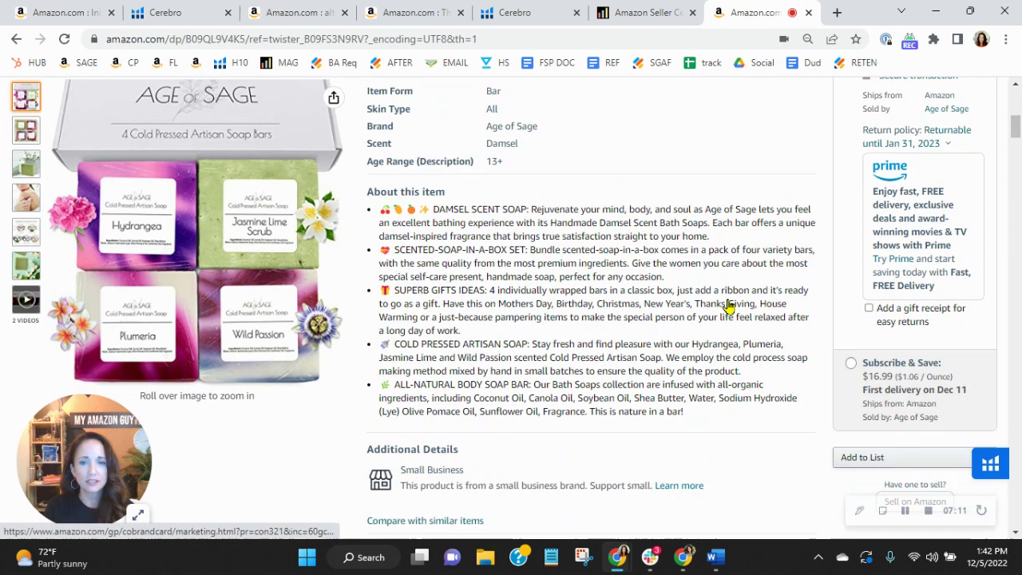
scroll(729, 306, "down", 10)
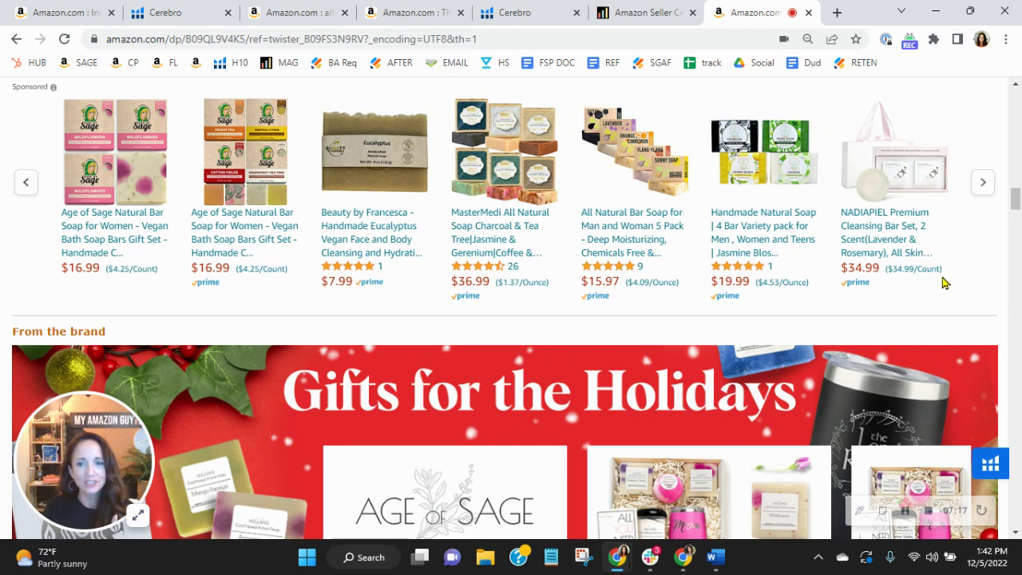
scroll(943, 283, "down", 5)
scroll(651, 185, "up", 2)
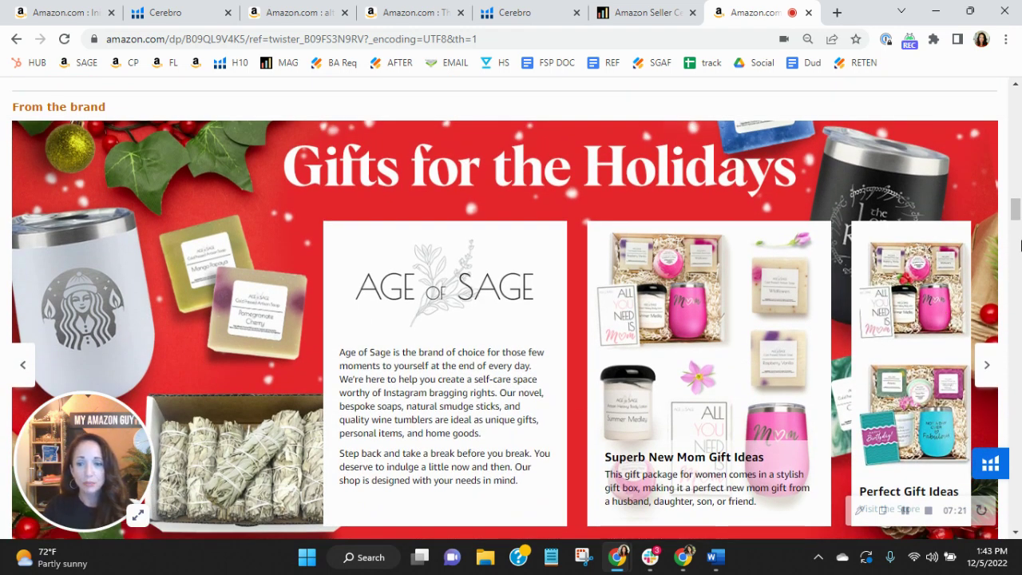
left_click(988, 375)
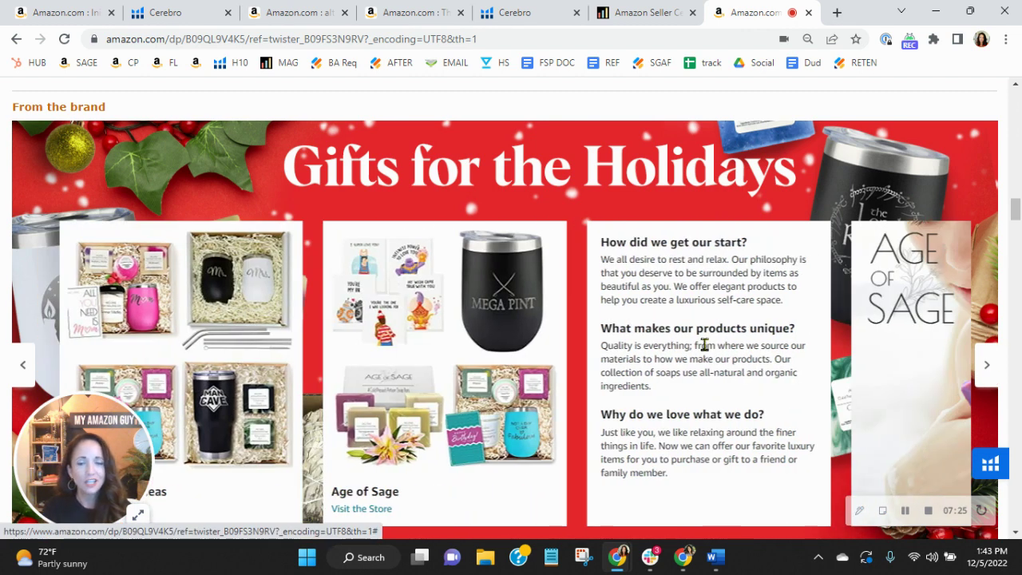
left_click(989, 369)
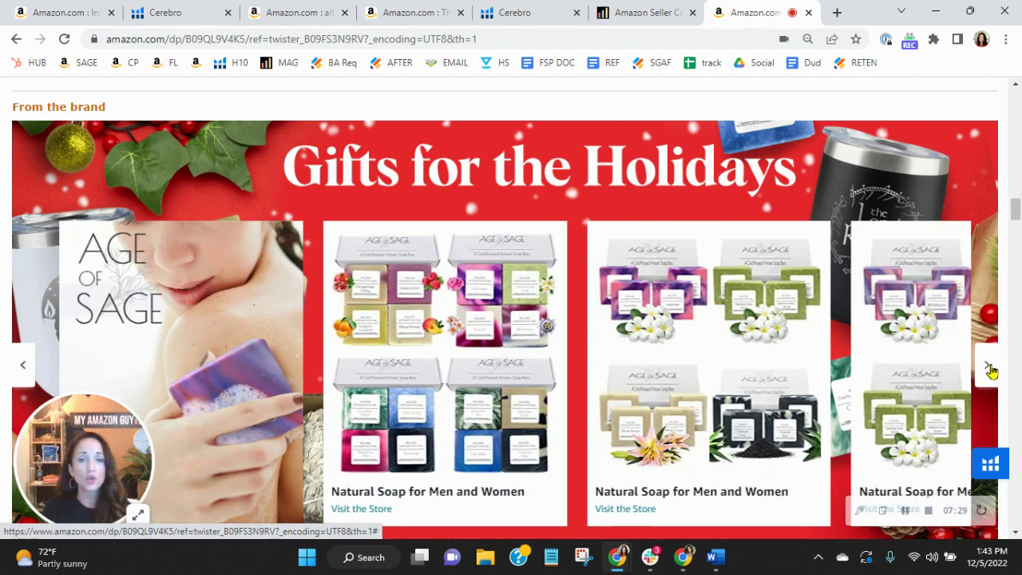
left_click(48, 15)
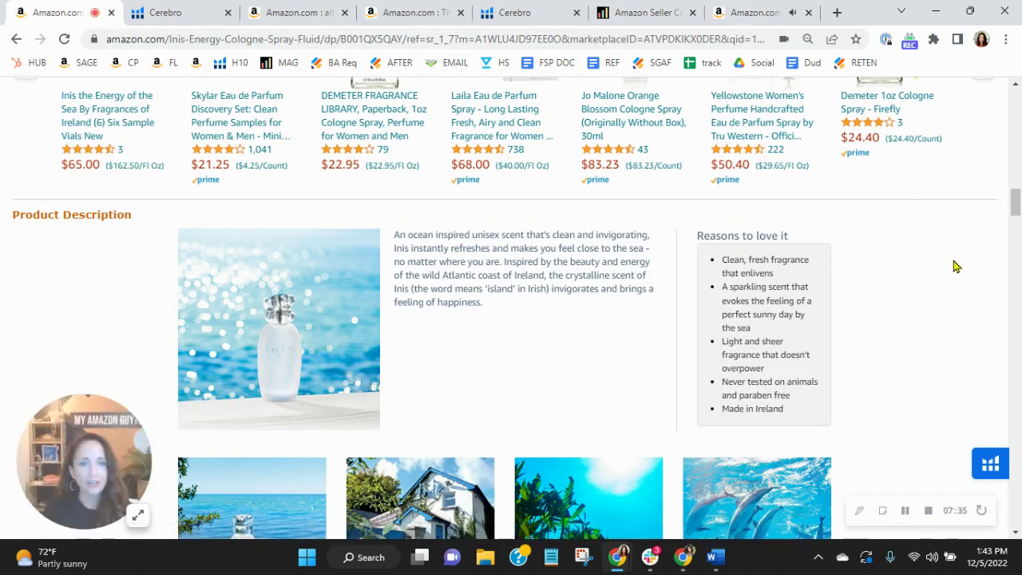
Step: Turn on Image Alt Text Viewer and read the alt labels on the four brand story images
left_click(933, 39)
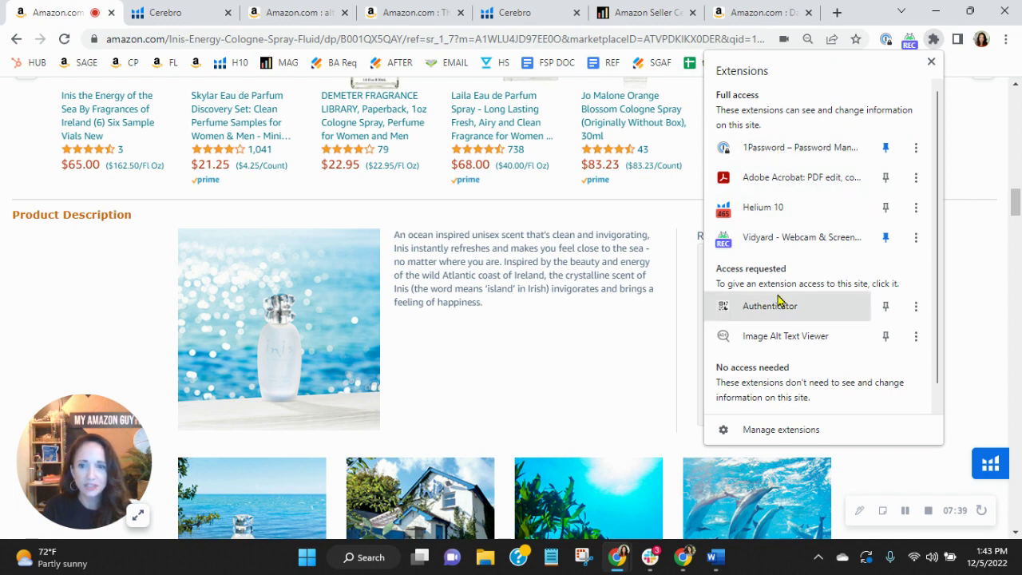
left_click(787, 339)
scroll(893, 391, "down", 2)
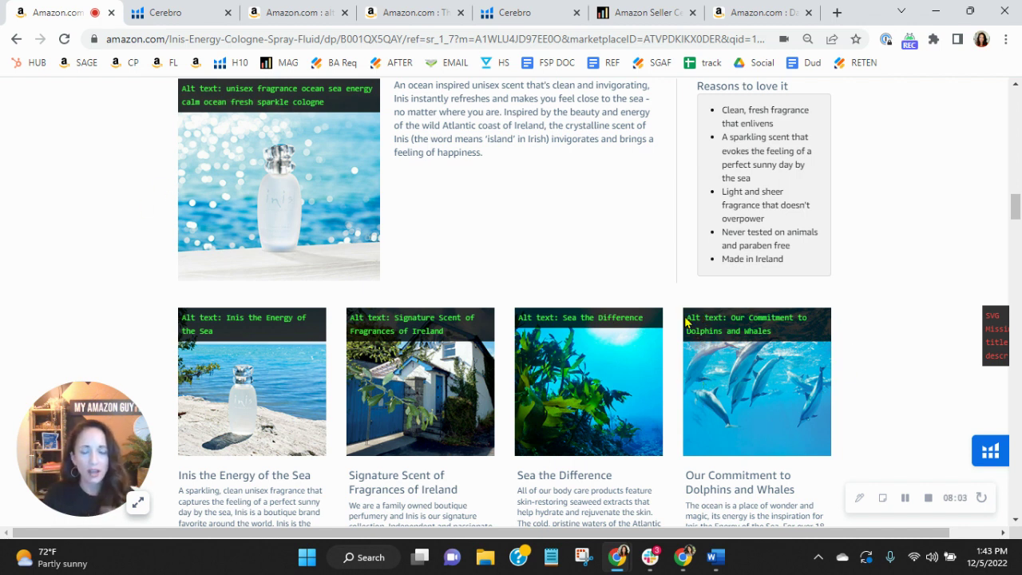
scroll(803, 390, "down", 2)
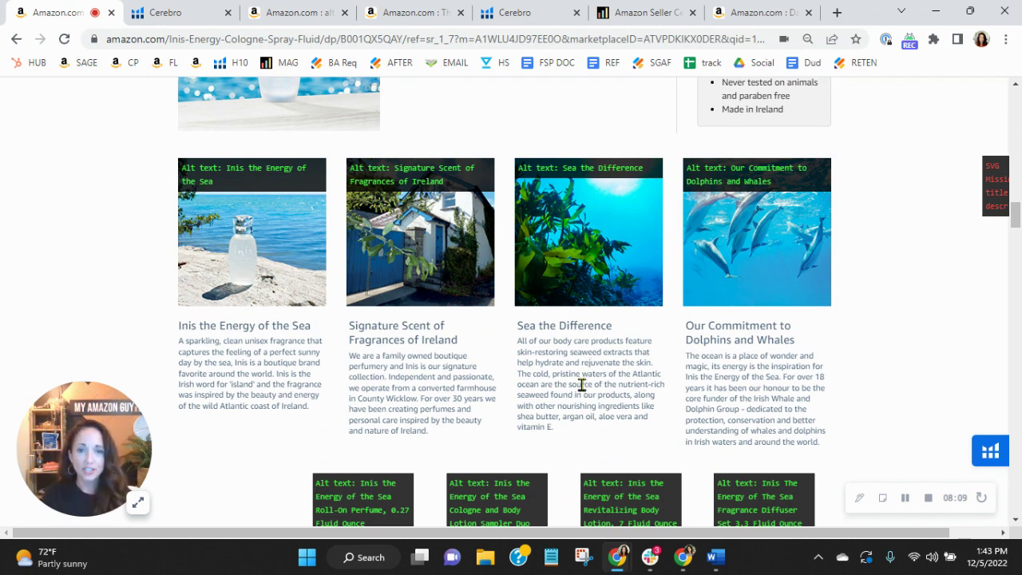
scroll(559, 360, "down", 5)
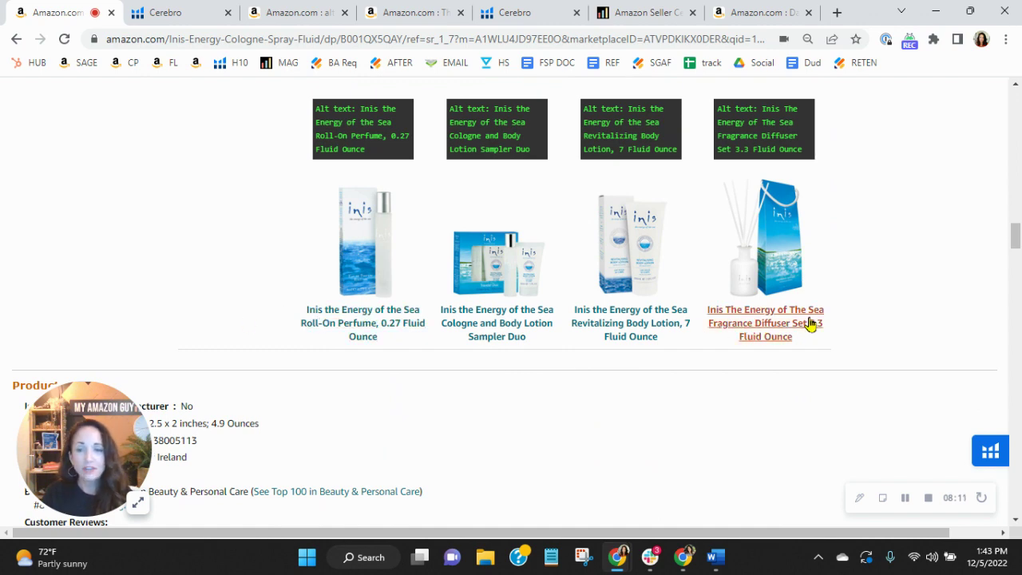
scroll(870, 331, "up", 3)
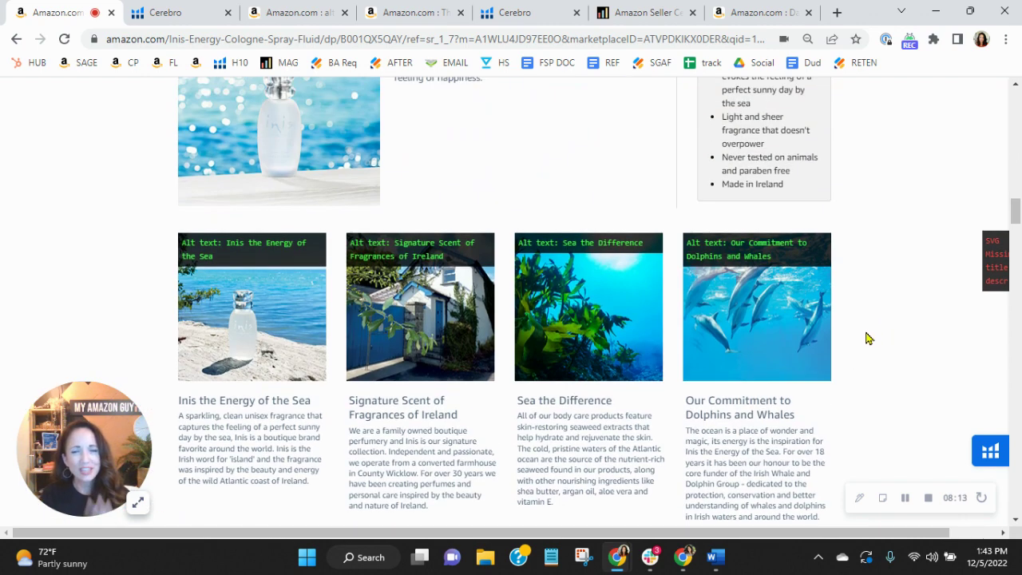
scroll(869, 339, "up", 3)
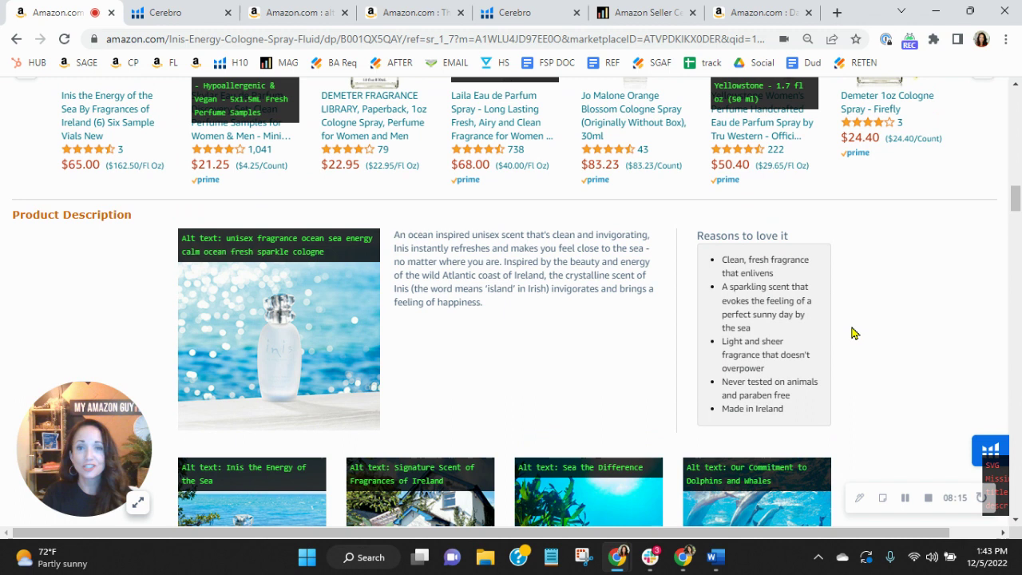
Step: Switch to the myamazonguy.com Full Service Management page
left_click(631, 9)
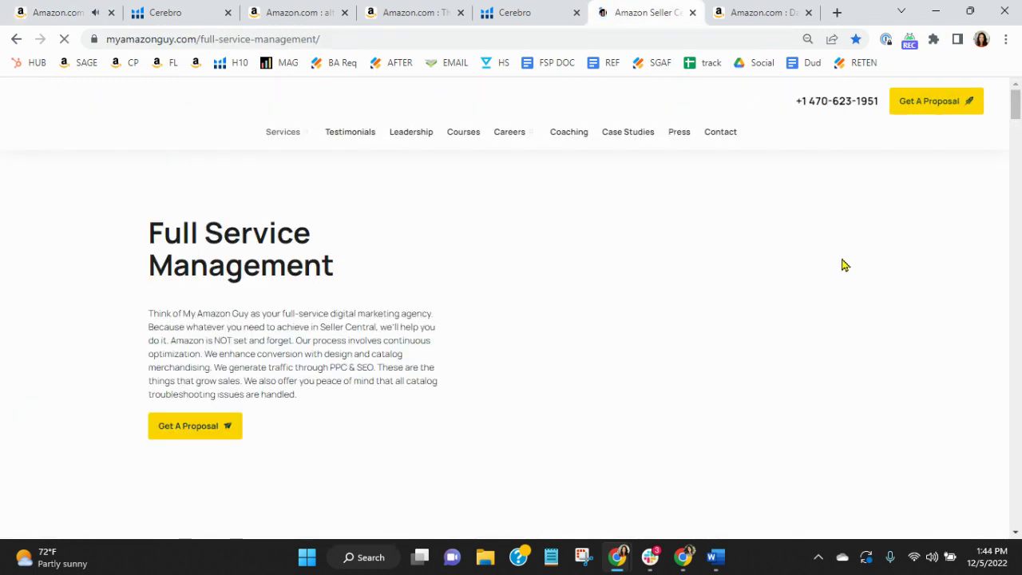